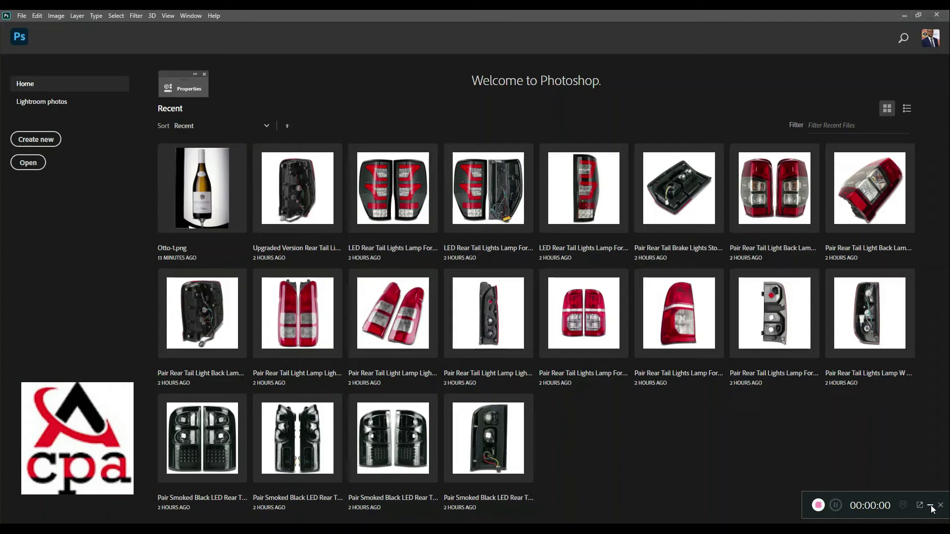
# - Open the wine bottle photo Otto-1.png from the 22.01.22 folder
pyautogui.click(22, 15)
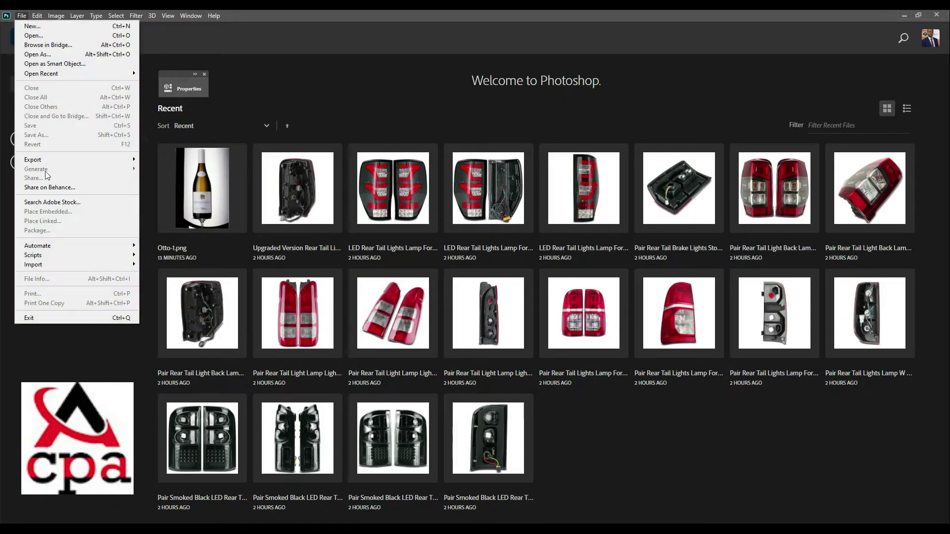
pyautogui.click(34, 35)
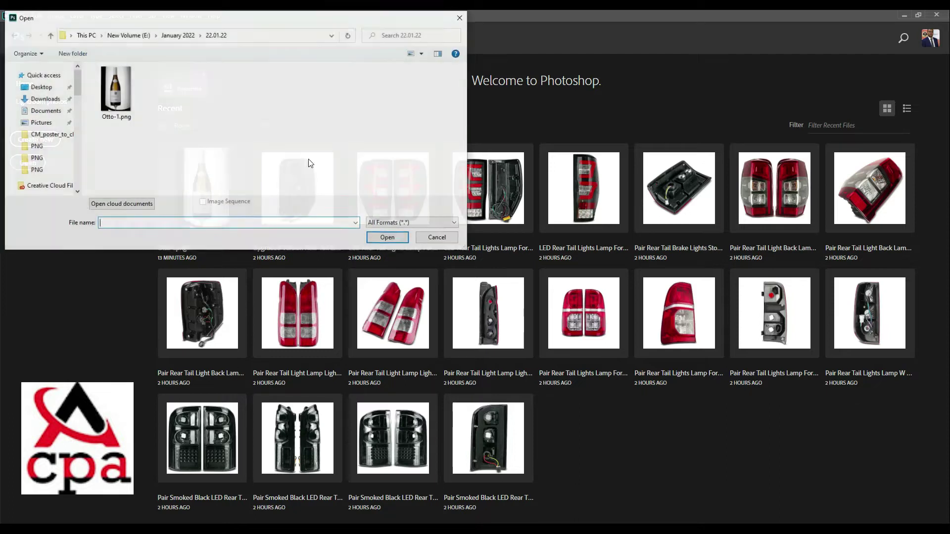
pyautogui.click(126, 94)
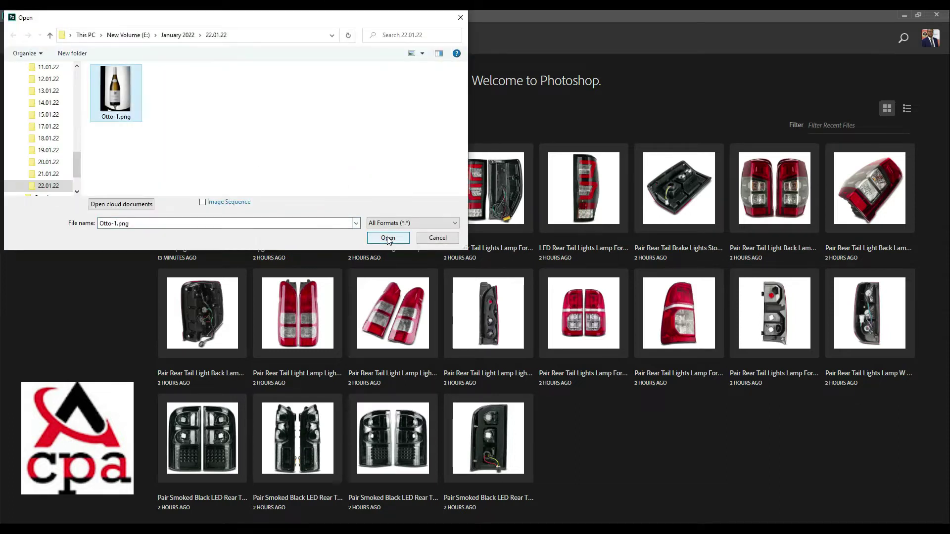
pyautogui.click(389, 238)
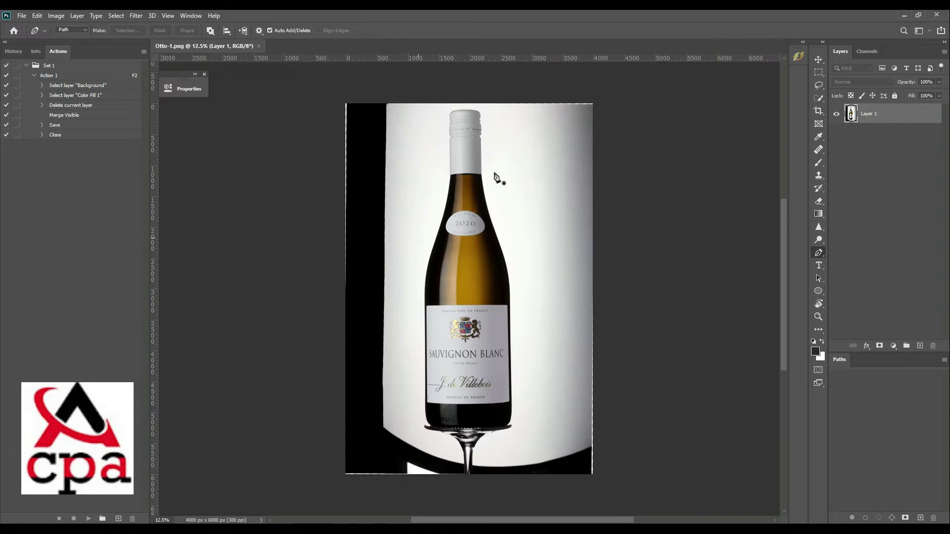
# - Zoom into the cap and start the Pen path across its top, curving around the corner
pyautogui.scroll(5, 474, 130)
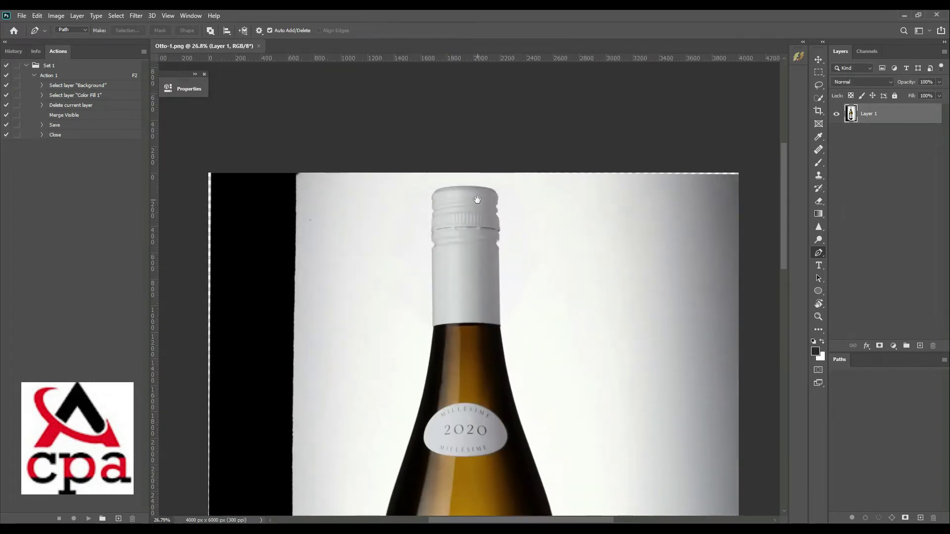
pyautogui.scroll(3, 477, 200)
pyautogui.scroll(3, 468, 195)
pyautogui.scroll(3, 500, 201)
pyautogui.scroll(2, 513, 195)
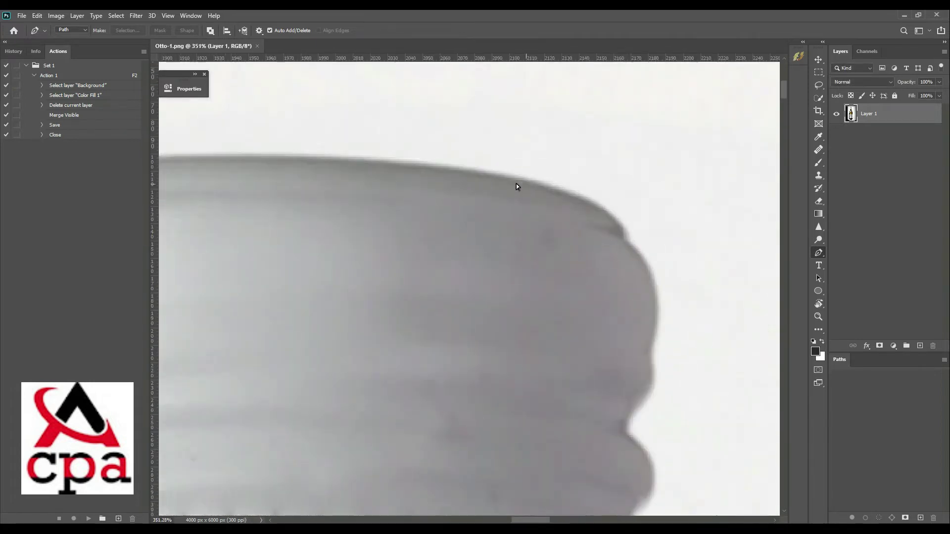
pyautogui.scroll(1, 515, 186)
pyautogui.click(488, 172)
pyautogui.click(597, 193)
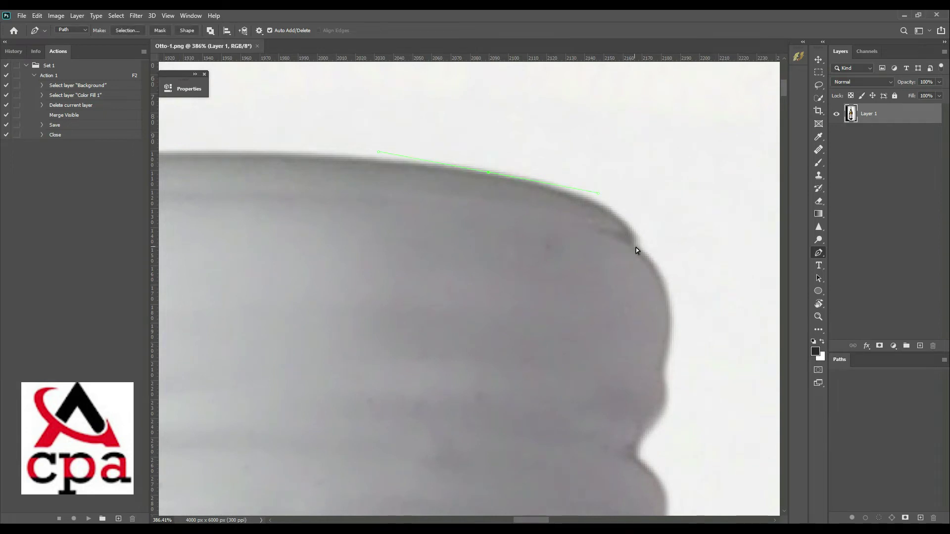
pyautogui.moveTo(636, 248); pyautogui.dragTo(639, 271)
# - Follow the rounded cap edge with curved anchors lower down its right side
pyautogui.scroll(-1, 643, 223)
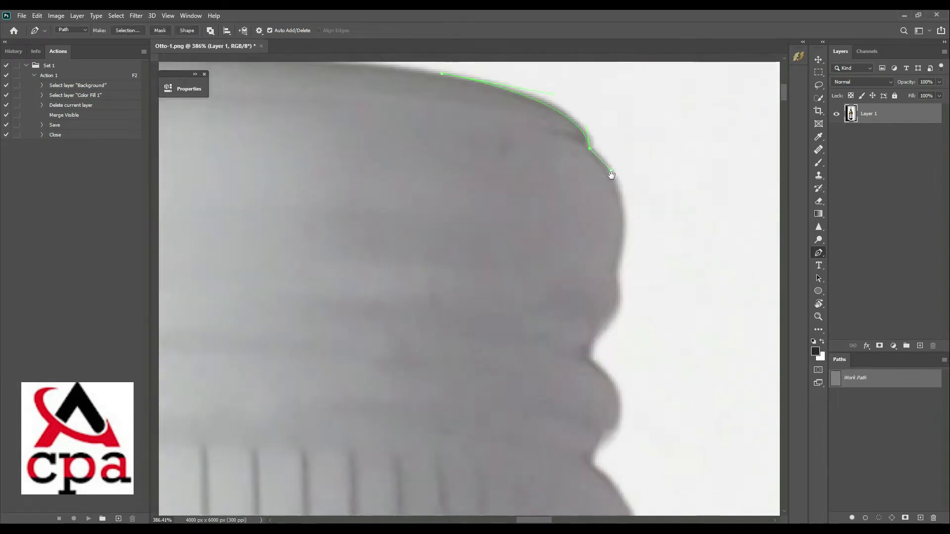
pyautogui.scroll(-2, 611, 198)
pyautogui.moveTo(596, 248)
pyautogui.mouseDown()
pyautogui.moveTo(589, 273)
pyautogui.moveTo(600, 236)
pyautogui.mouseUp()
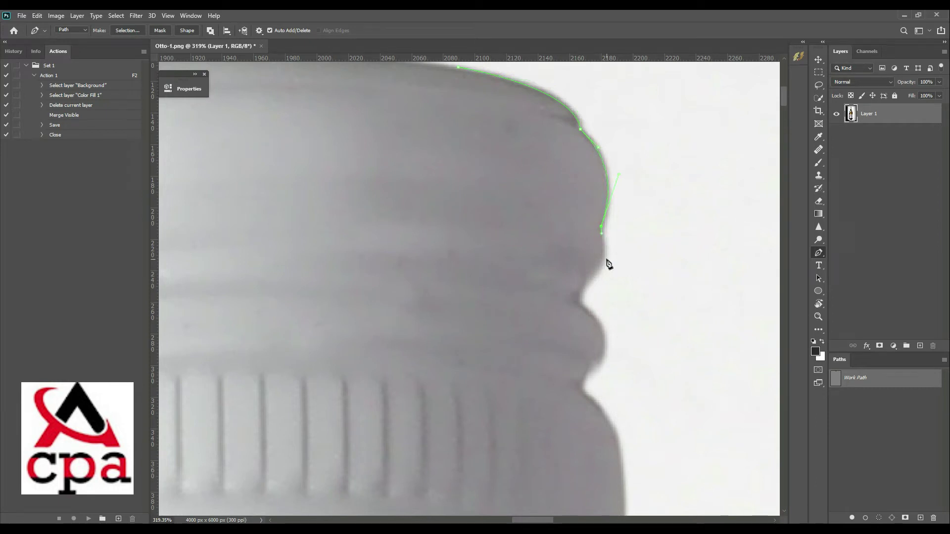
pyautogui.click(595, 318)
pyautogui.moveTo(602, 366); pyautogui.dragTo(617, 185)
pyautogui.moveTo(636, 248); pyautogui.dragTo(636, 280)
# - Continue the path down the cap's ridged edge and curve it into the notch
pyautogui.scroll(-2, 638, 295)
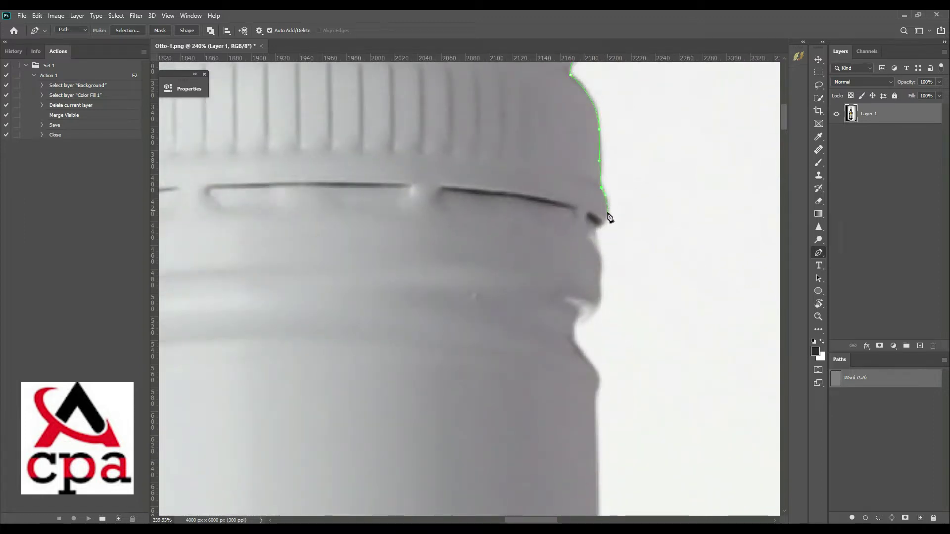
pyautogui.click(589, 229)
pyautogui.click(601, 280)
pyautogui.scroll(2, 600, 303)
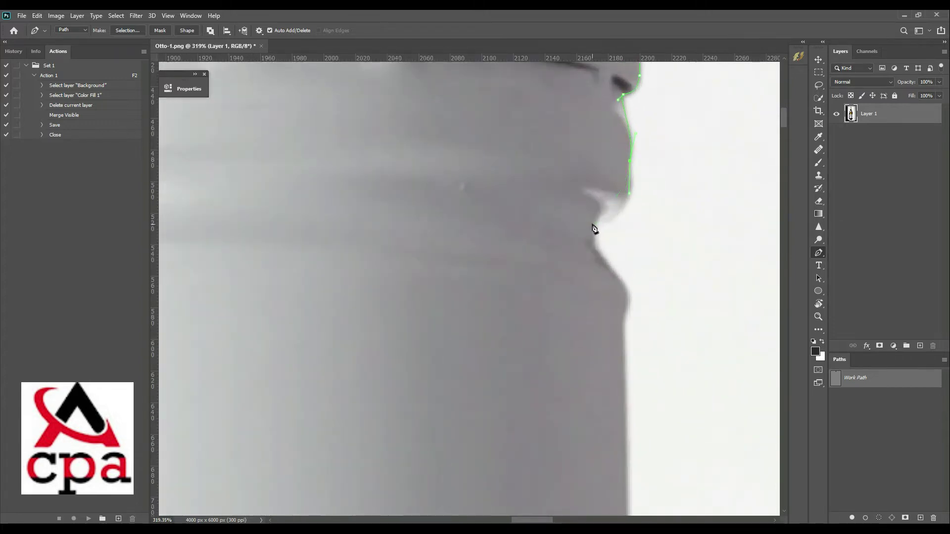
pyautogui.moveTo(595, 226); pyautogui.dragTo(574, 237)
pyautogui.scroll(2, 593, 240)
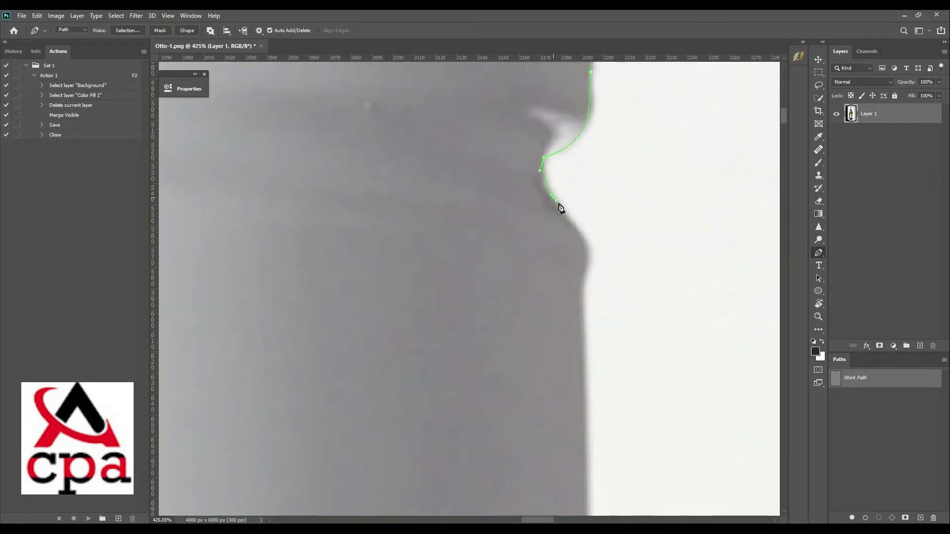
# - Extend the path past the notch and bump, then straight down the cap side
pyautogui.click(588, 244)
pyautogui.moveTo(585, 275); pyautogui.dragTo(578, 297)
pyautogui.scroll(-2, 574, 292)
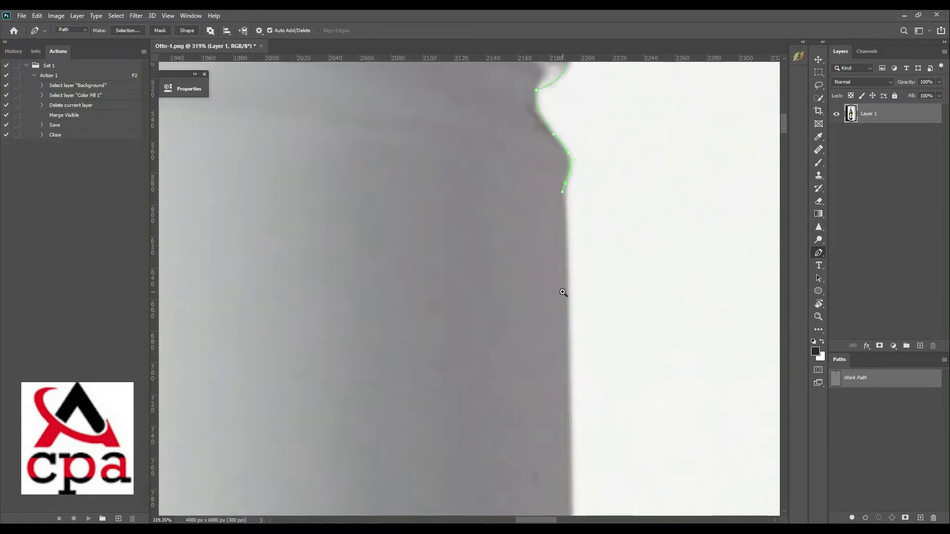
pyautogui.scroll(-3, 544, 267)
pyautogui.click(547, 330)
pyautogui.click(547, 390)
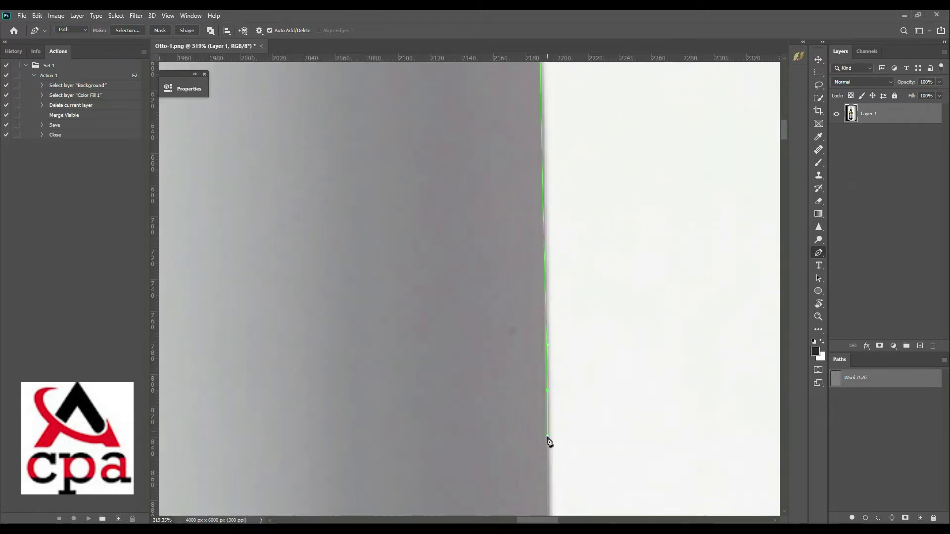
pyautogui.scroll(-3, 534, 265)
# - Curve the path where the cap meets the glass and down the neck's right edge
pyautogui.scroll(-2, 495, 222)
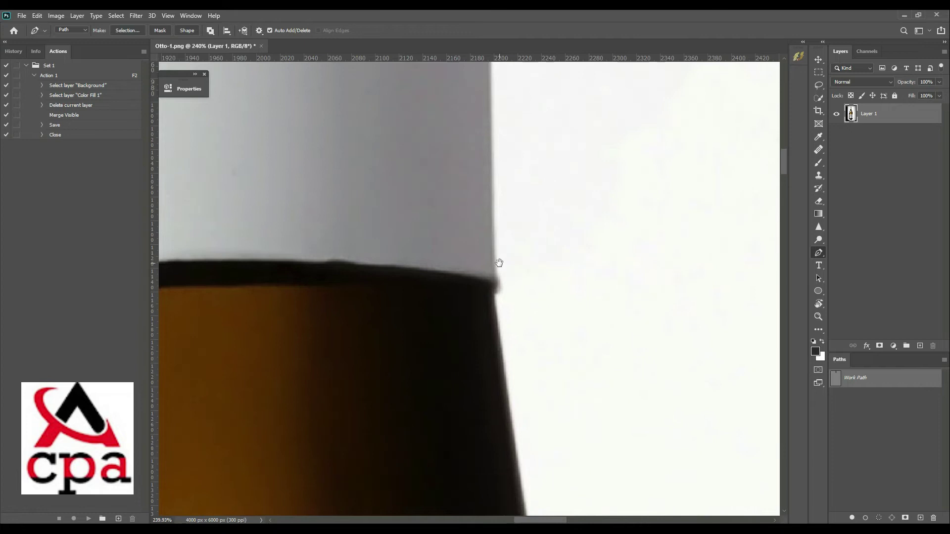
pyautogui.moveTo(491, 261)
pyautogui.mouseDown()
pyautogui.moveTo(498, 286)
pyautogui.moveTo(486, 303)
pyautogui.mouseUp()
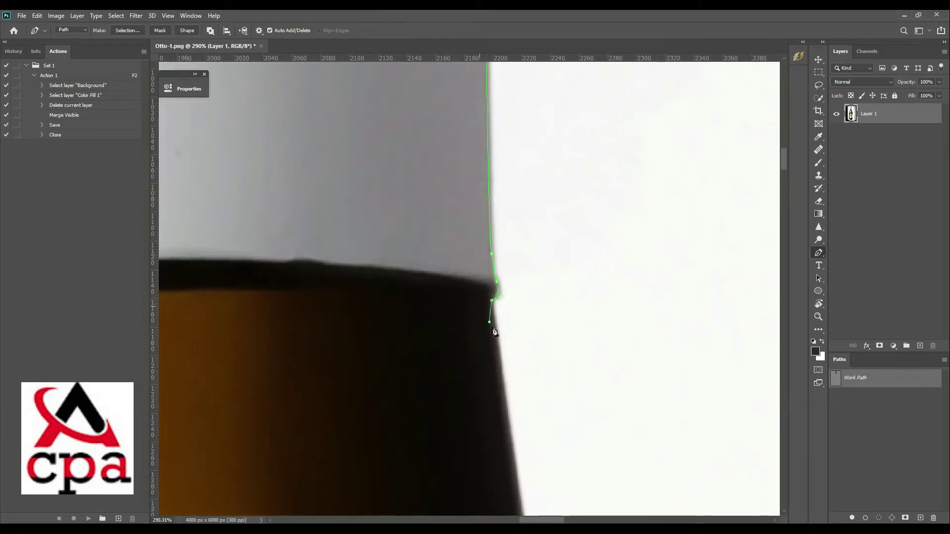
pyautogui.scroll(-3, 494, 341)
pyautogui.scroll(-3, 484, 278)
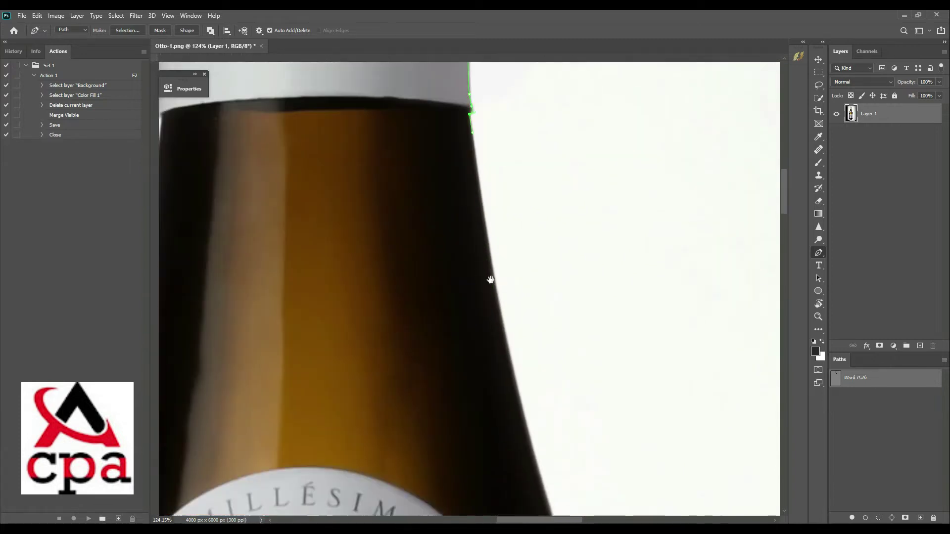
pyautogui.moveTo(490, 280); pyautogui.dragTo(486, 243)
pyautogui.click(486, 237)
pyautogui.click(504, 310)
pyautogui.click(523, 385)
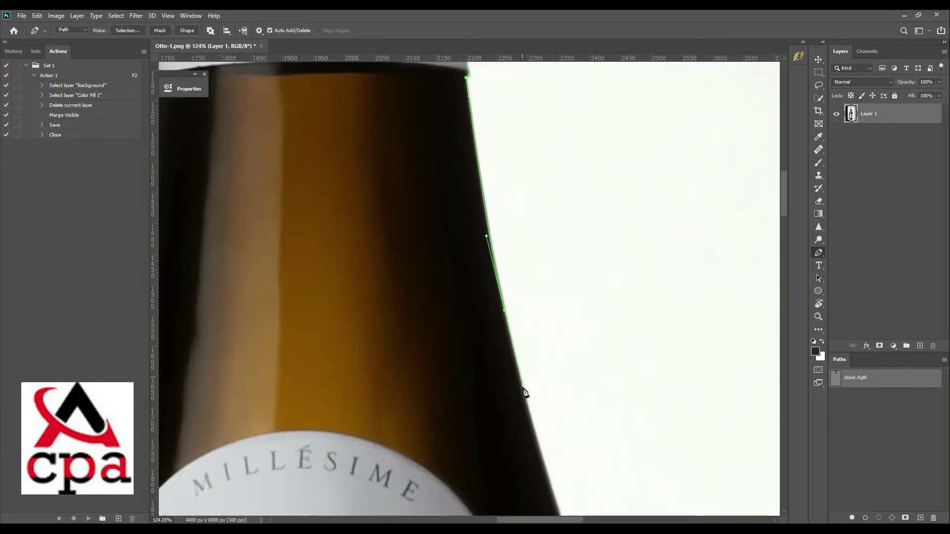
# - Extend the path past the 2020 label to the bottle's right shoulder
pyautogui.scroll(-3, 502, 309)
pyautogui.scroll(-3, 478, 280)
pyautogui.scroll(-2, 480, 256)
pyautogui.scroll(3, 505, 329)
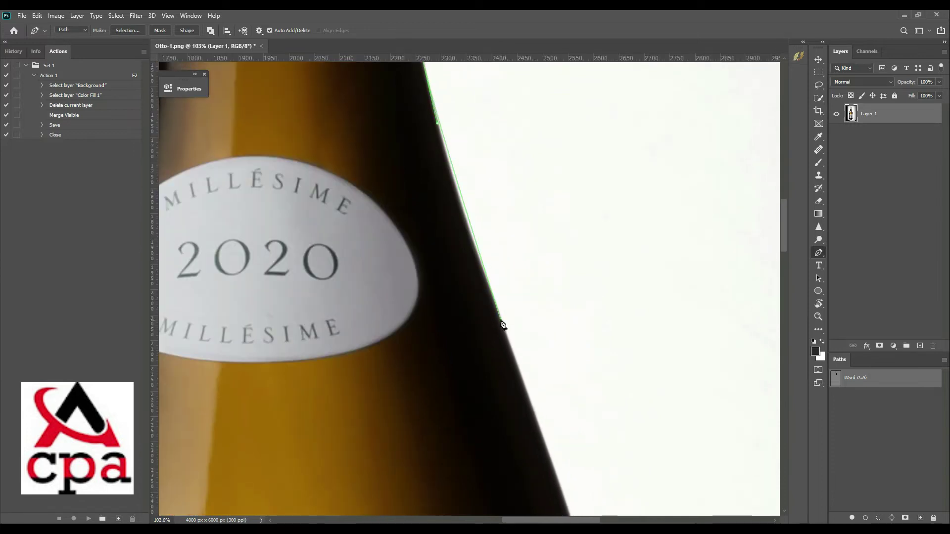
pyautogui.click(544, 437)
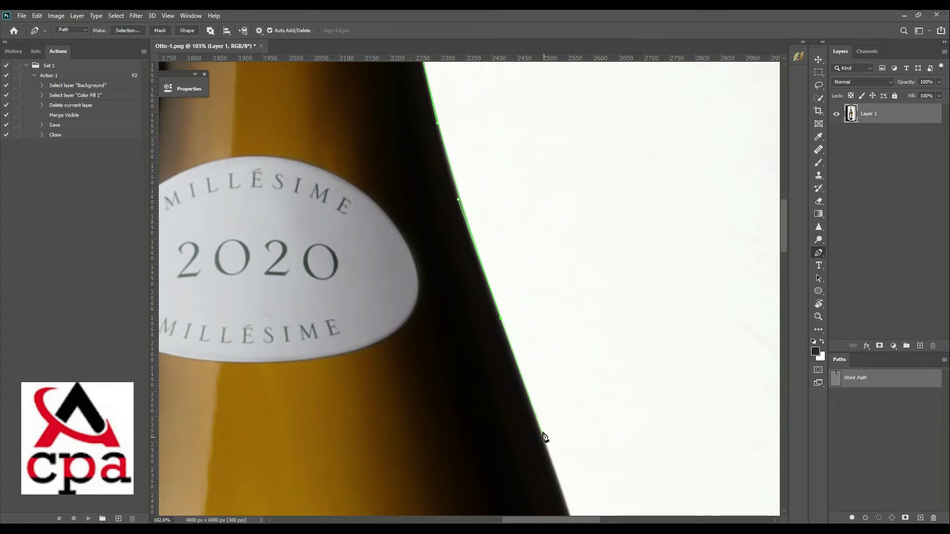
pyautogui.scroll(-3, 544, 437)
pyautogui.scroll(-2, 511, 339)
pyautogui.scroll(-2, 477, 218)
pyautogui.scroll(-3, 500, 244)
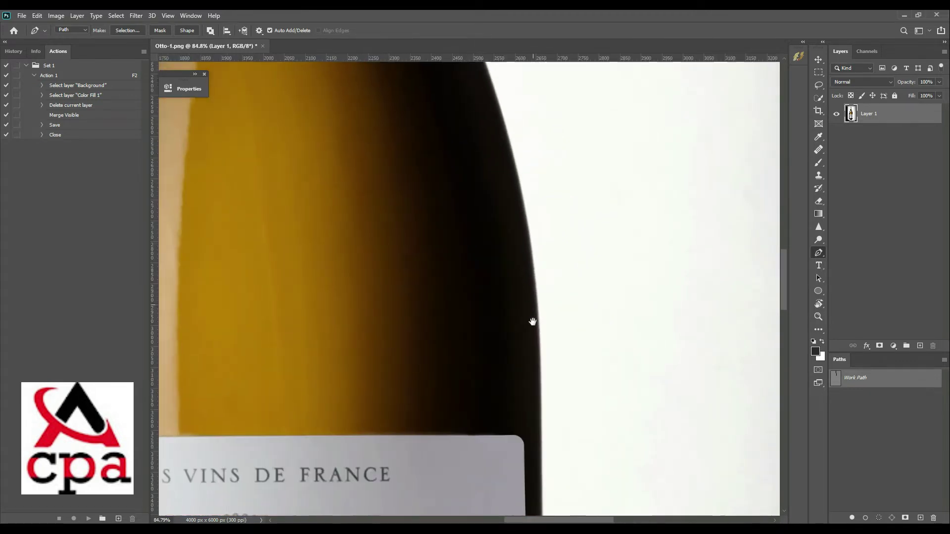
pyautogui.moveTo(534, 260)
pyautogui.mouseDown()
pyautogui.moveTo(559, 382)
pyautogui.moveTo(572, 354)
pyautogui.moveTo(584, 437)
pyautogui.moveTo(583, 311)
pyautogui.mouseUp()
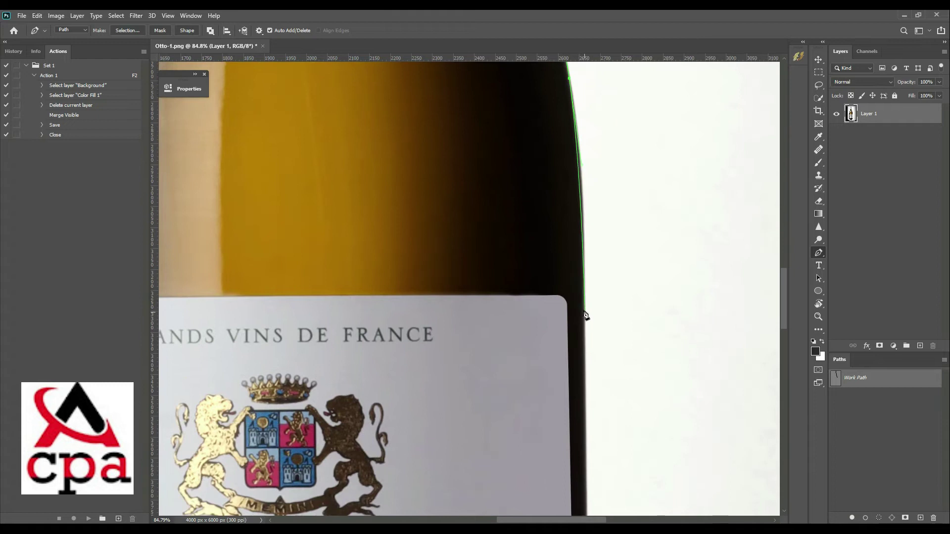
pyautogui.click(584, 310)
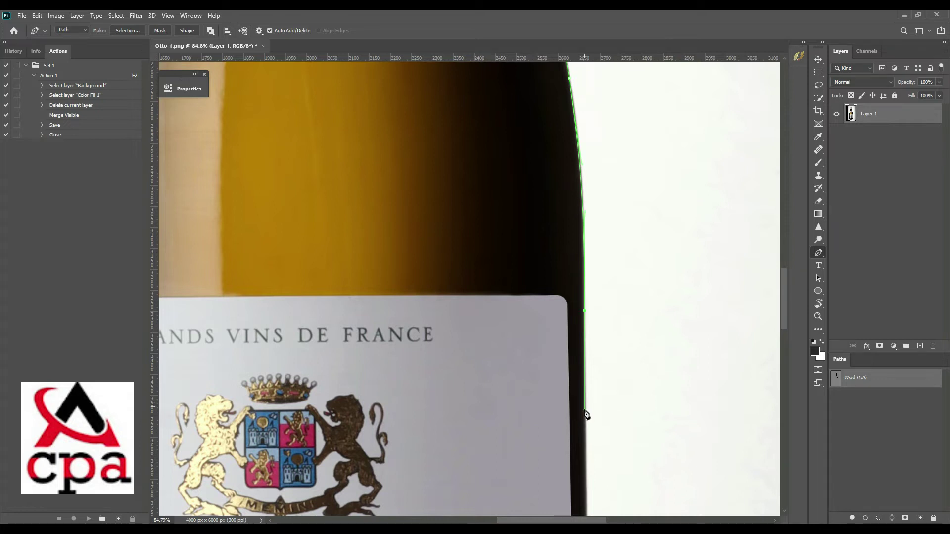
# - Continue the path down the bottle's right side toward the base with curved anchors
pyautogui.moveTo(584, 412); pyautogui.dragTo(568, 297)
pyautogui.moveTo(574, 402); pyautogui.dragTo(567, 282)
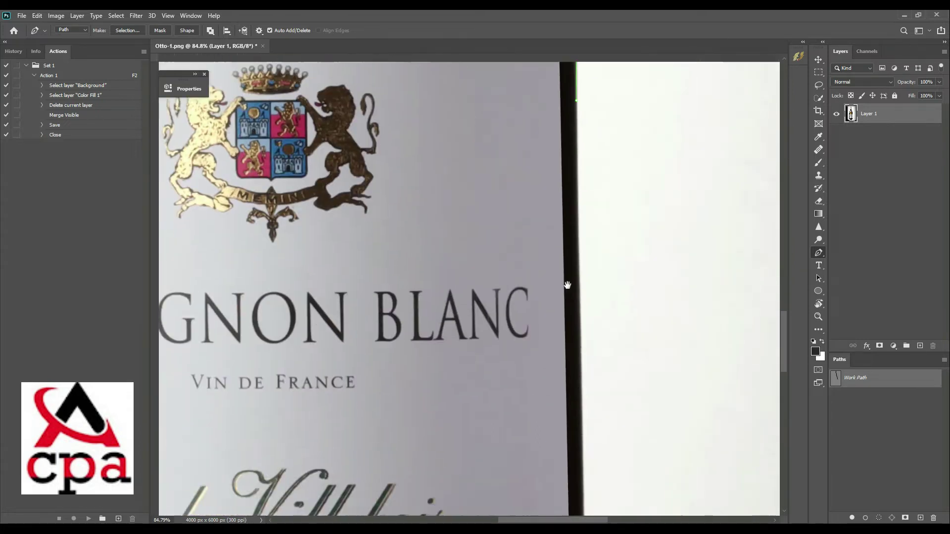
pyautogui.click(558, 332)
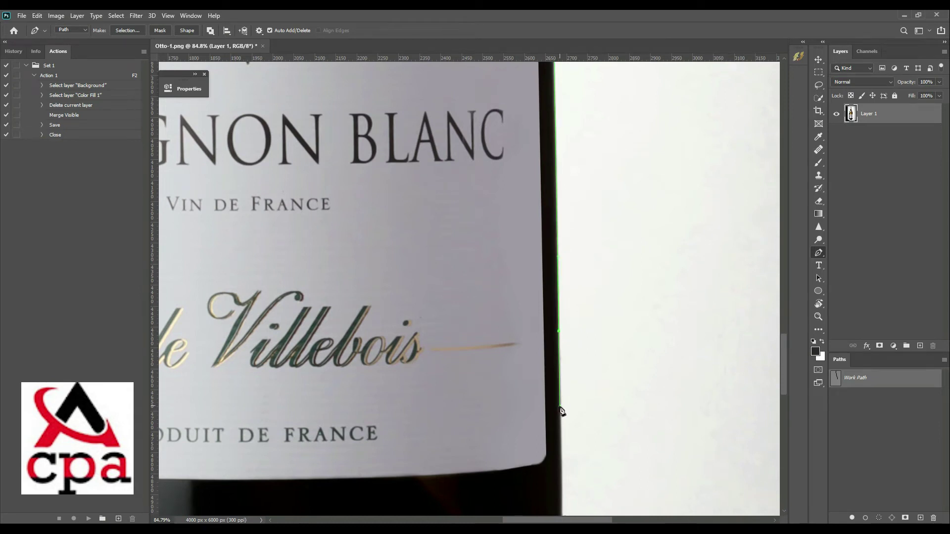
pyautogui.moveTo(560, 406); pyautogui.dragTo(571, 306)
pyautogui.moveTo(577, 397); pyautogui.dragTo(562, 288)
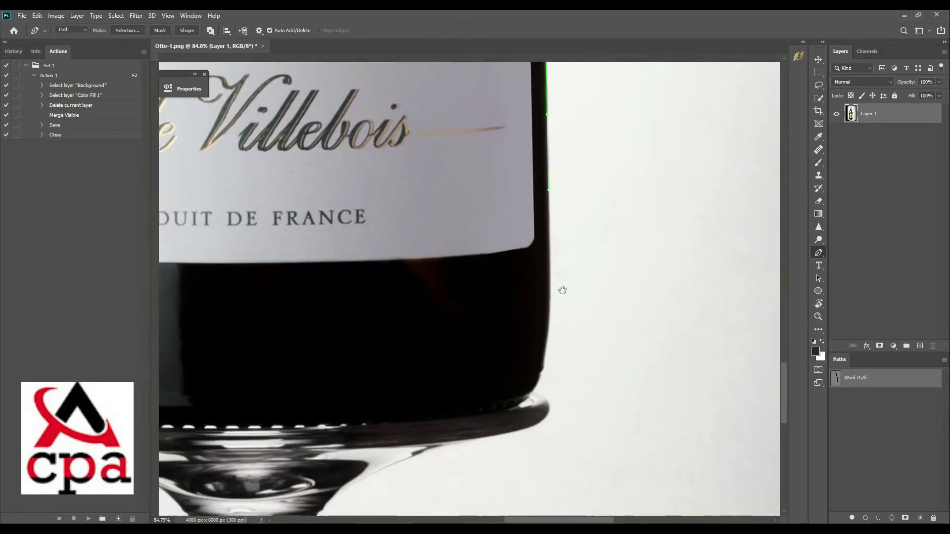
pyautogui.scroll(3, 559, 282)
pyautogui.scroll(2, 553, 269)
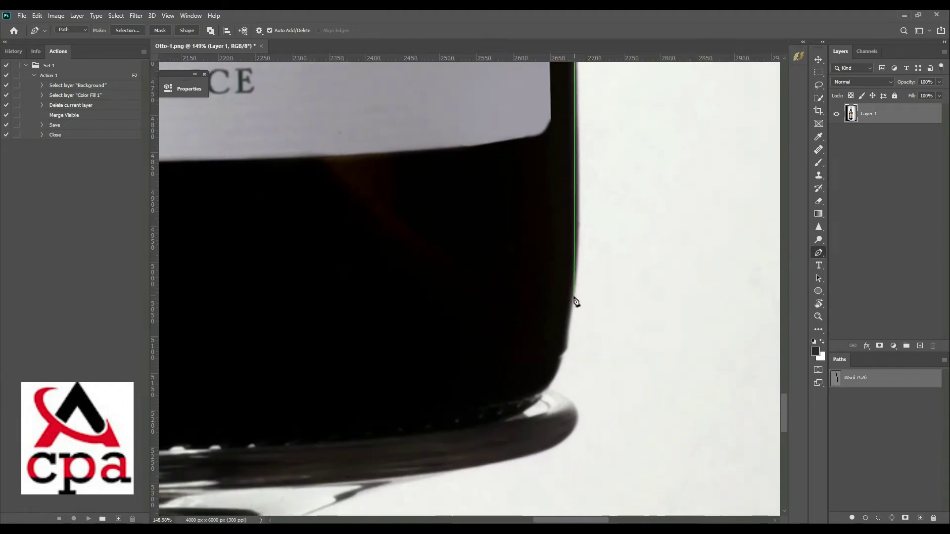
pyautogui.moveTo(572, 300); pyautogui.dragTo(561, 388)
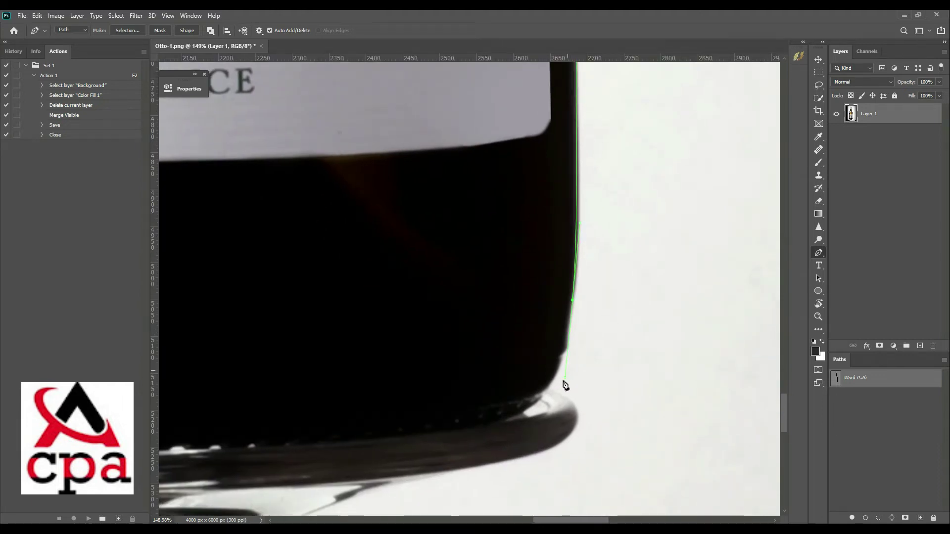
pyautogui.click(568, 338)
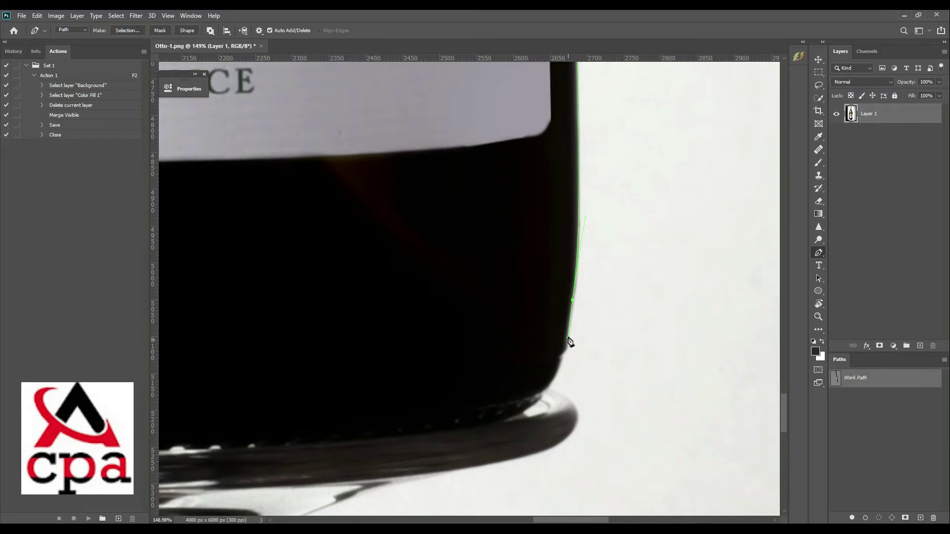
pyautogui.scroll(2, 568, 339)
pyautogui.scroll(3, 579, 283)
# - Round the path around the lower right corner and start leftward along the bottom
pyautogui.click(560, 309)
pyautogui.moveTo(554, 350); pyautogui.dragTo(646, 208)
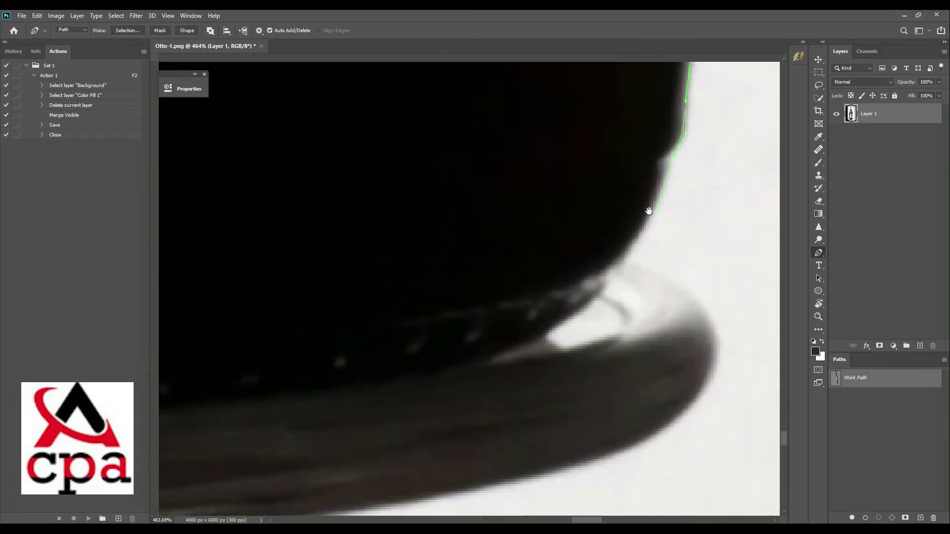
pyautogui.click(629, 246)
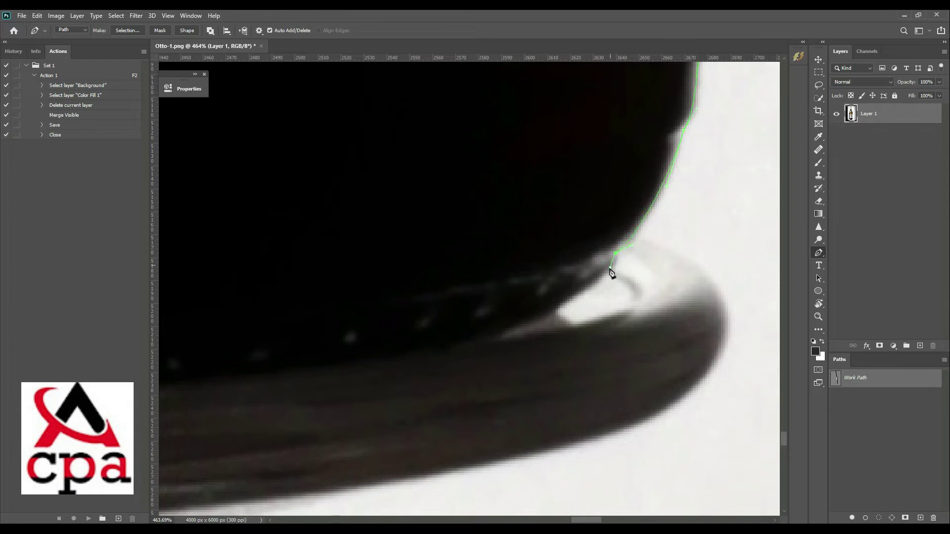
pyautogui.click(562, 305)
pyautogui.click(532, 324)
pyautogui.click(519, 324)
pyautogui.click(506, 327)
pyautogui.moveTo(479, 336)
pyautogui.mouseDown()
pyautogui.moveTo(549, 271)
pyautogui.moveTo(512, 285)
pyautogui.moveTo(372, 297)
pyautogui.moveTo(484, 286)
pyautogui.moveTo(456, 290)
pyautogui.mouseUp()
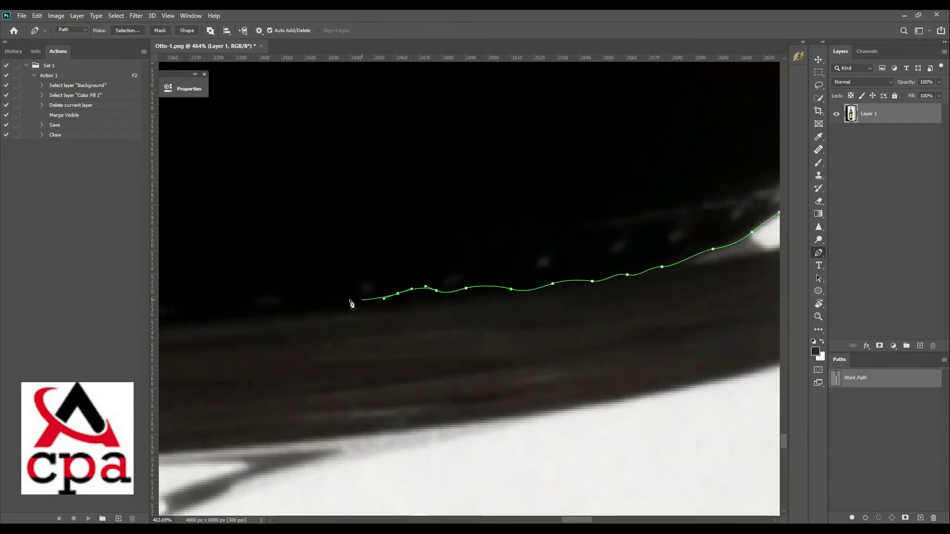
# - Trace the bottom edge leftward with a series of straight and curved anchors
pyautogui.scroll(-3, 513, 300)
pyautogui.scroll(-1, 520, 309)
pyautogui.moveTo(533, 310); pyautogui.dragTo(528, 317)
pyautogui.click(507, 306)
pyautogui.click(469, 309)
pyautogui.click(442, 316)
pyautogui.click(429, 312)
pyautogui.moveTo(397, 314); pyautogui.dragTo(383, 320)
pyautogui.scroll(-2, 483, 336)
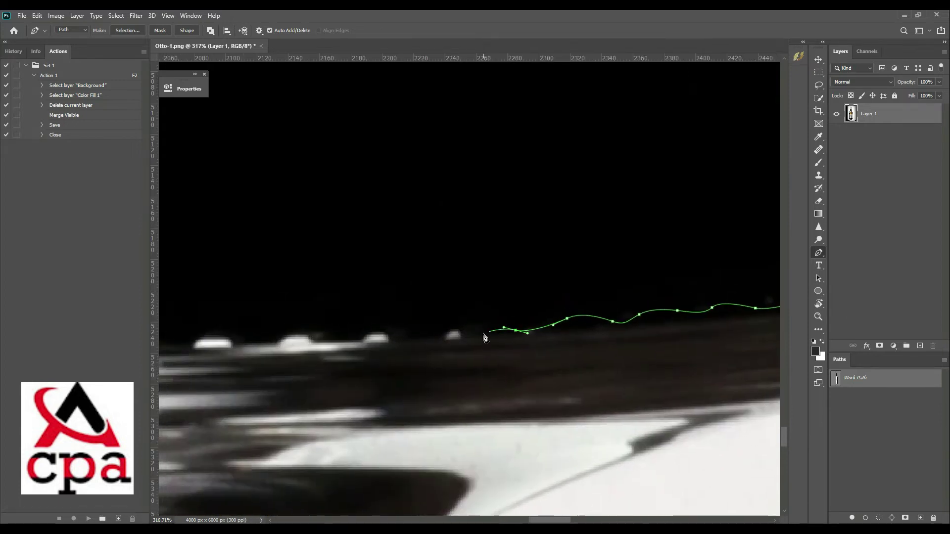
pyautogui.scroll(-2, 561, 341)
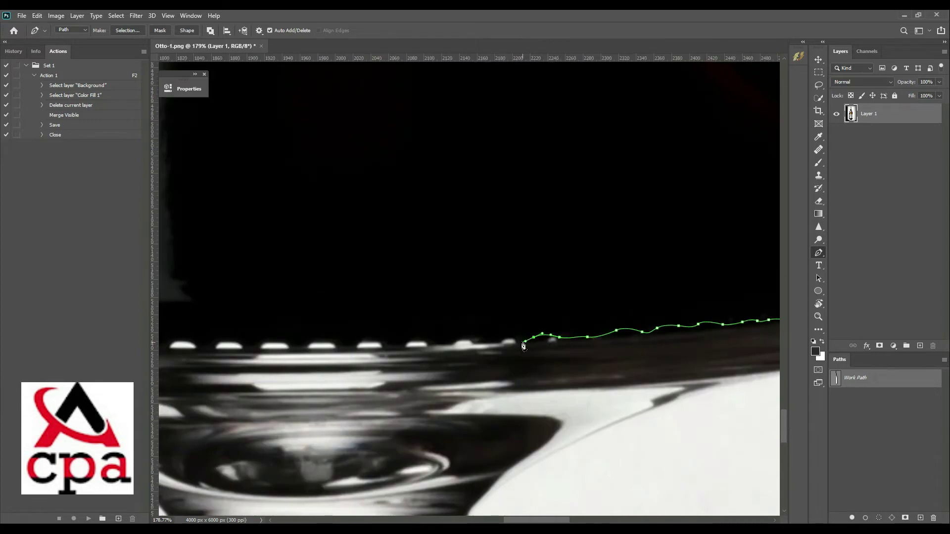
pyautogui.moveTo(476, 341); pyautogui.dragTo(419, 337)
# - Continue the path left along the base beneath the 29 marking
pyautogui.moveTo(334, 347); pyautogui.dragTo(587, 349)
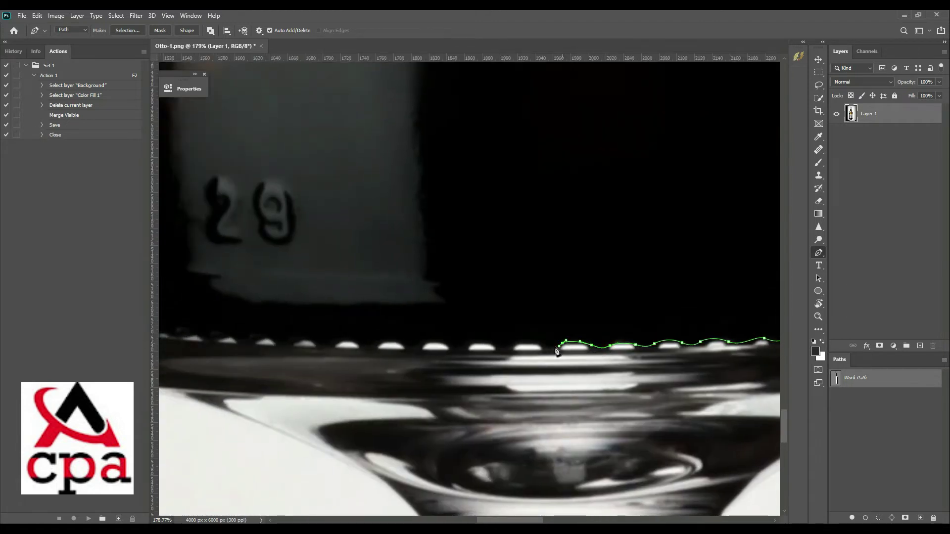
pyautogui.moveTo(532, 344); pyautogui.dragTo(523, 340)
pyautogui.click(447, 346)
pyautogui.click(418, 345)
pyautogui.moveTo(388, 350)
pyautogui.mouseDown()
pyautogui.moveTo(535, 355)
pyautogui.moveTo(497, 348)
pyautogui.mouseUp()
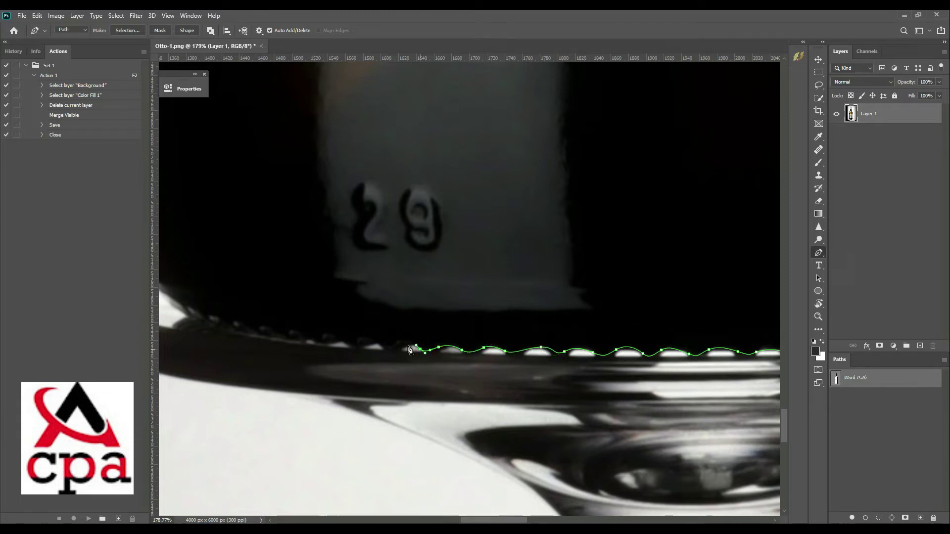
pyautogui.moveTo(383, 345)
pyautogui.mouseDown()
pyautogui.moveTo(557, 352)
pyautogui.moveTo(534, 351)
pyautogui.mouseUp()
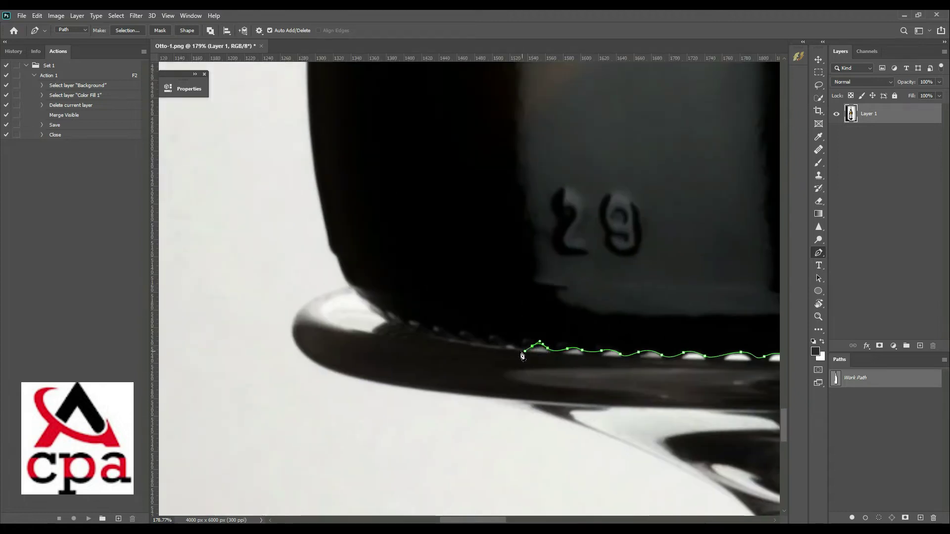
pyautogui.moveTo(476, 342); pyautogui.dragTo(471, 347)
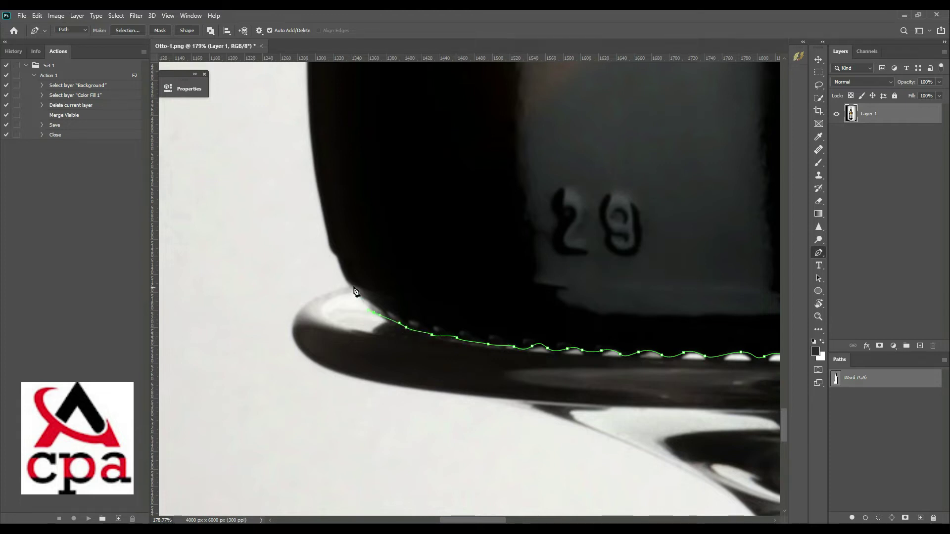
# - Anchor the lower left corner and start the path up the bottle's left edge
pyautogui.scroll(3, 354, 286)
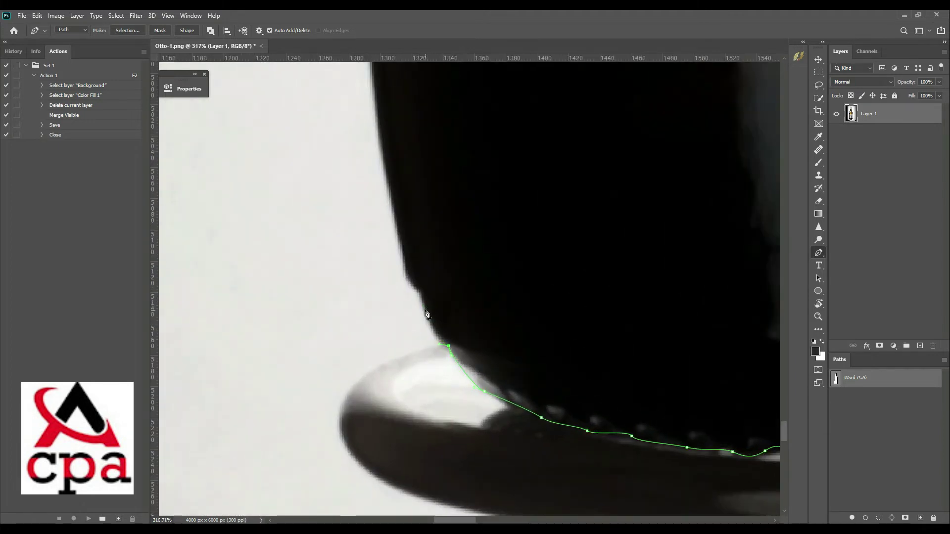
pyautogui.click(414, 283)
pyautogui.scroll(-3, 403, 244)
pyautogui.moveTo(399, 208); pyautogui.dragTo(396, 266)
pyautogui.click(400, 360)
# - Add anchors up the lower part of the bottle's left edge
pyautogui.click(397, 273)
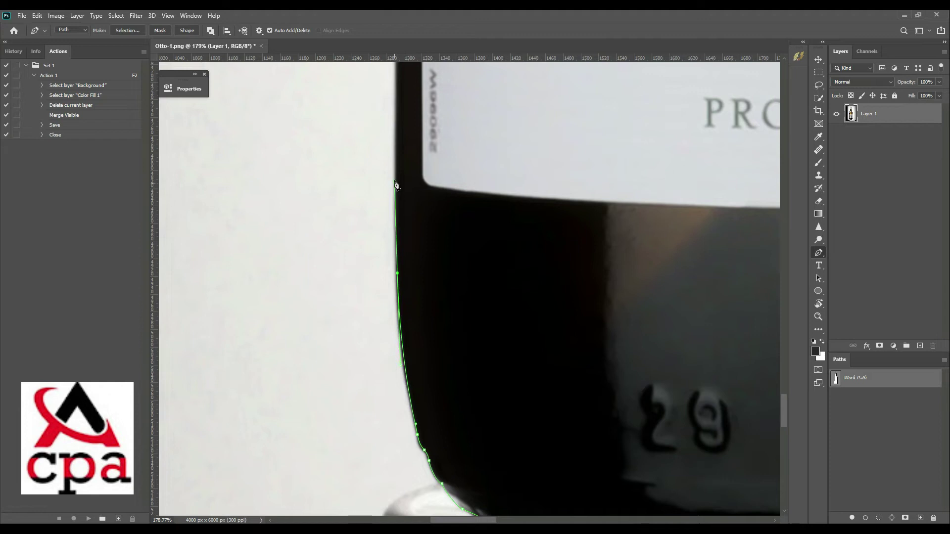
pyautogui.scroll(3, 409, 208)
pyautogui.scroll(2, 421, 287)
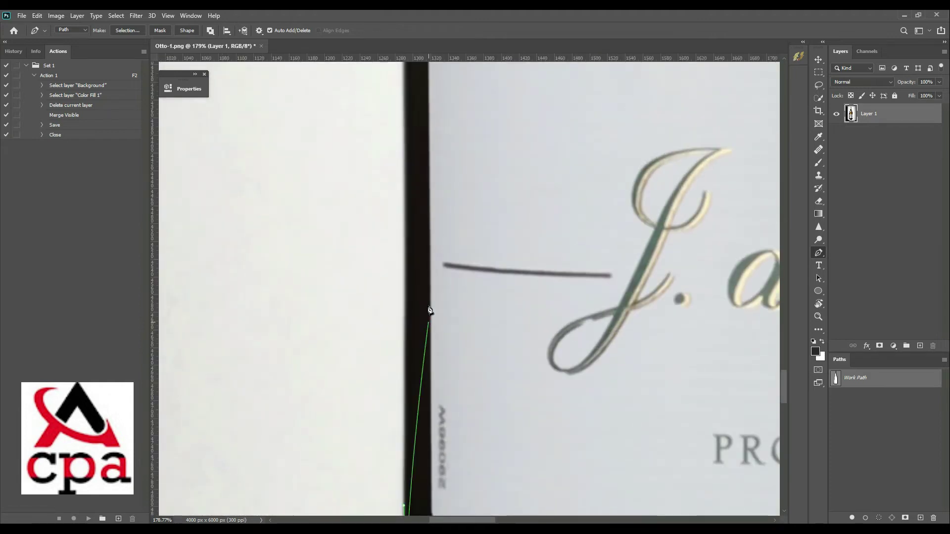
pyautogui.click(406, 193)
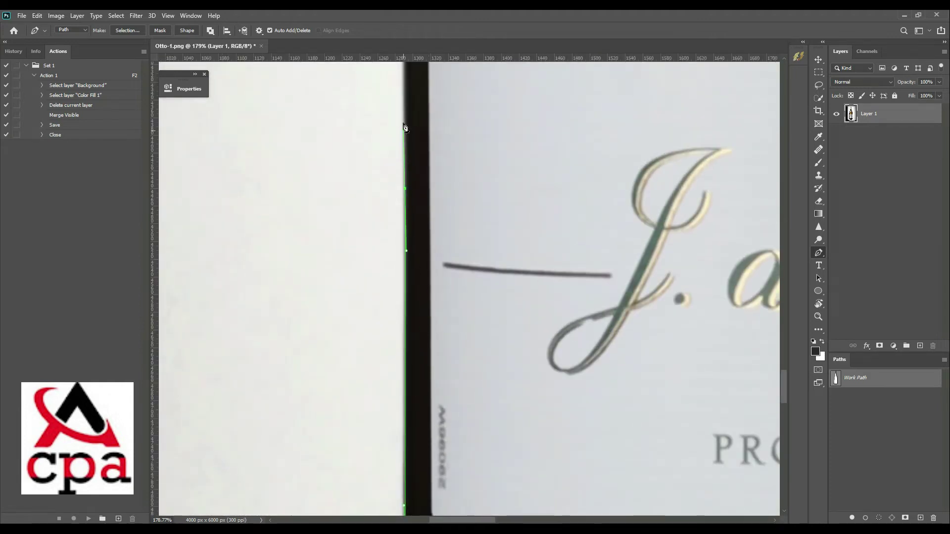
pyautogui.scroll(5, 407, 119)
pyautogui.scroll(5, 417, 193)
pyautogui.scroll(-1, 416, 203)
pyautogui.scroll(2, 405, 218)
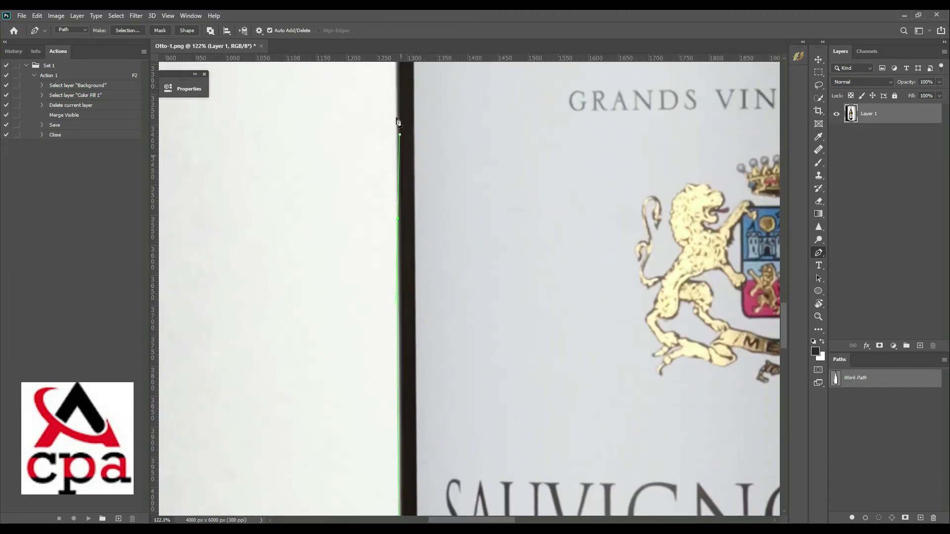
pyautogui.moveTo(399, 168); pyautogui.dragTo(399, 218)
pyautogui.scroll(1, 393, 218)
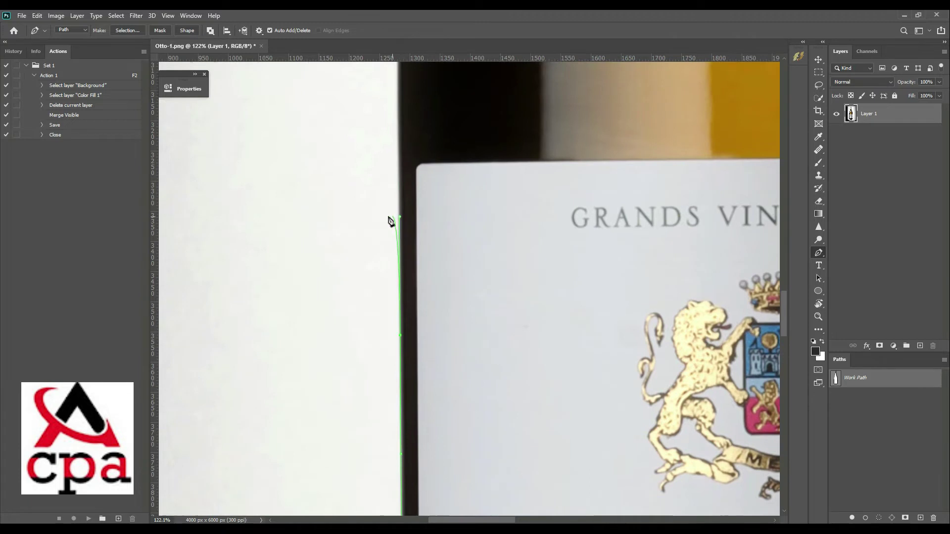
pyautogui.scroll(4, 403, 248)
# - Continue up the left edge past the vintage label and curve along the shoulder
pyautogui.click(394, 250)
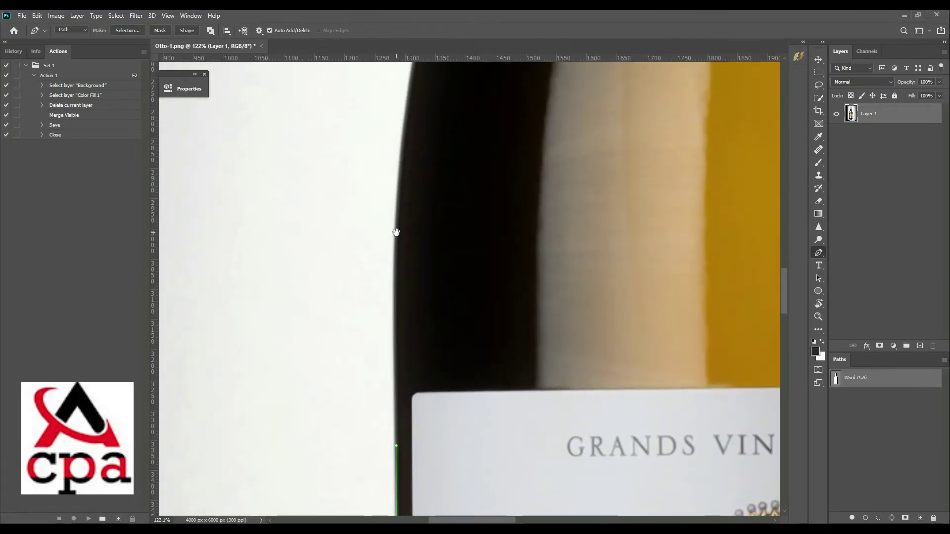
pyautogui.moveTo(397, 229); pyautogui.dragTo(399, 263)
pyautogui.click(400, 242)
pyautogui.click(403, 200)
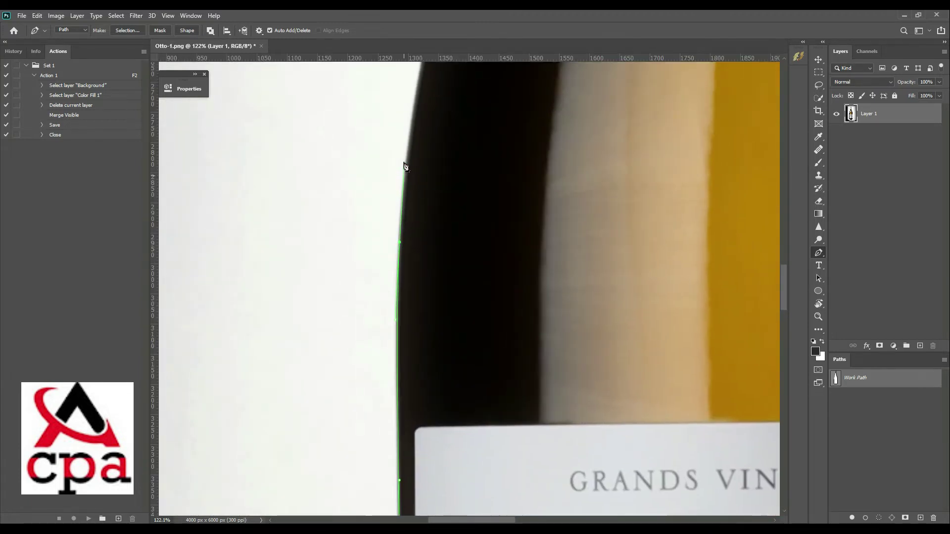
pyautogui.moveTo(405, 164)
pyautogui.mouseDown()
pyautogui.moveTo(385, 373)
pyautogui.moveTo(391, 277)
pyautogui.mouseUp()
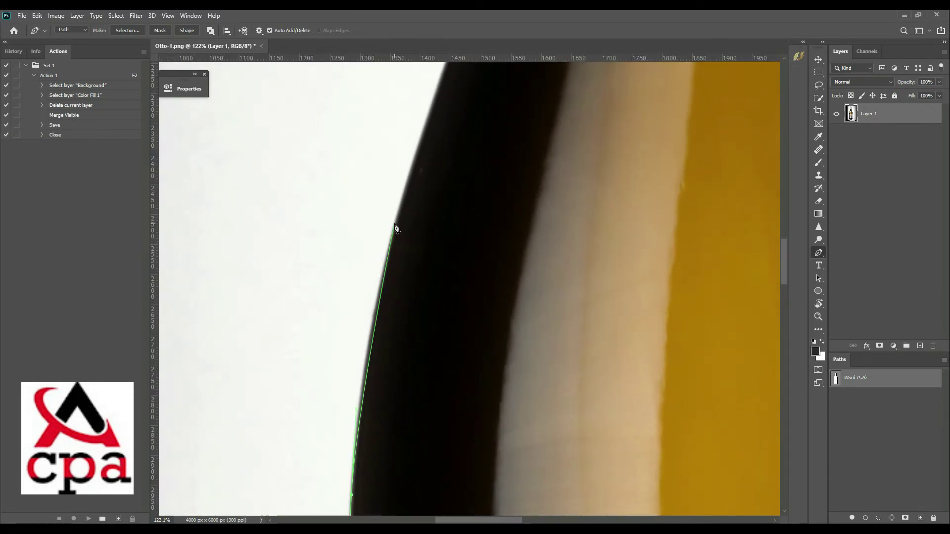
pyautogui.moveTo(424, 123)
pyautogui.mouseDown()
pyautogui.moveTo(382, 301)
pyautogui.moveTo(419, 322)
pyautogui.moveTo(445, 292)
pyautogui.moveTo(458, 237)
pyautogui.mouseUp()
pyautogui.moveTo(462, 188)
pyautogui.mouseDown()
pyautogui.moveTo(481, 252)
pyautogui.moveTo(490, 223)
pyautogui.mouseUp()
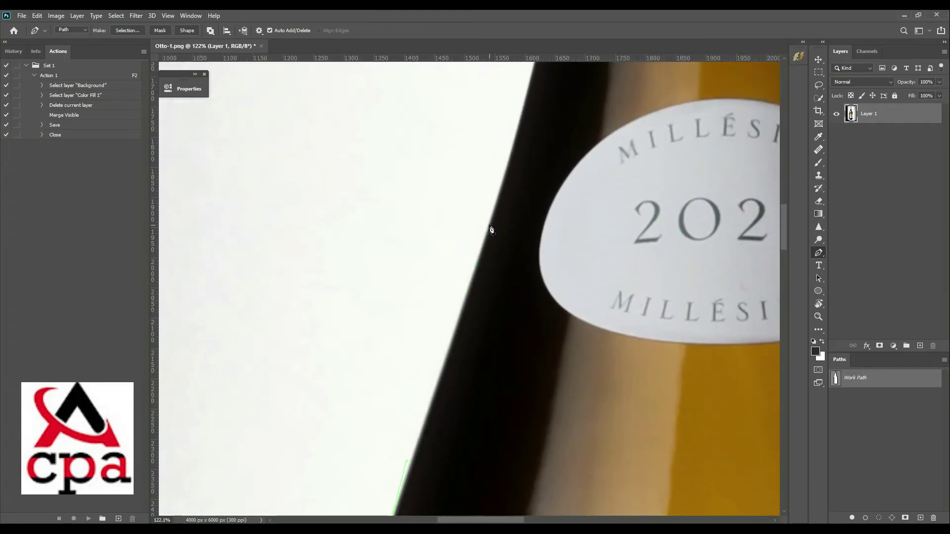
pyautogui.moveTo(504, 174); pyautogui.dragTo(527, 103)
# - Carry the path up the neck's left edge to the top of the neck
pyautogui.scroll(-2, 527, 104)
pyautogui.moveTo(512, 201)
pyautogui.mouseDown()
pyautogui.moveTo(479, 311)
pyautogui.moveTo(474, 367)
pyautogui.moveTo(488, 349)
pyautogui.mouseUp()
pyautogui.scroll(-1, 484, 346)
pyautogui.scroll(1, 482, 344)
pyautogui.scroll(1, 481, 341)
pyautogui.scroll(2, 482, 342)
pyautogui.click(479, 324)
pyautogui.click(501, 208)
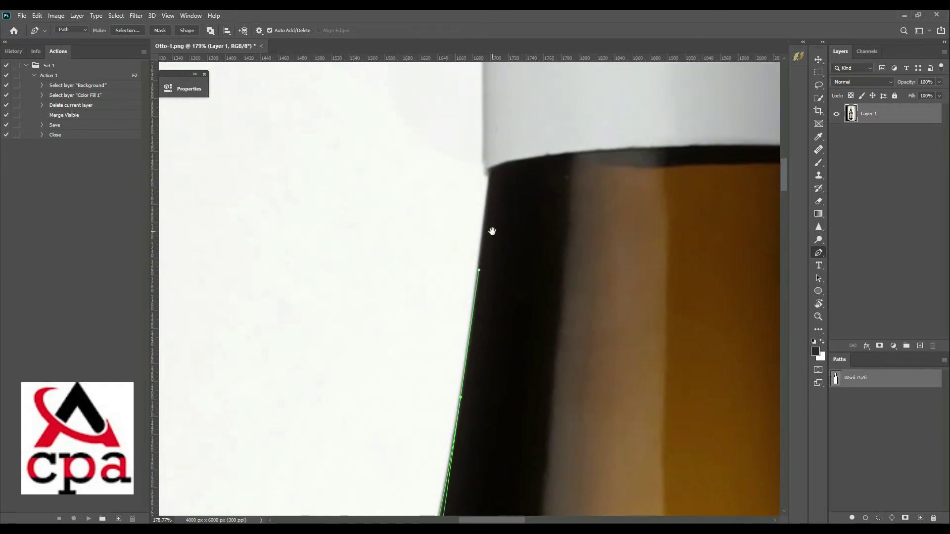
# - Anchor the outline where the neck meets the capsule and start up its edge
pyautogui.scroll(2, 492, 227)
pyautogui.scroll(2, 483, 296)
pyautogui.scroll(2, 453, 250)
pyautogui.click(454, 246)
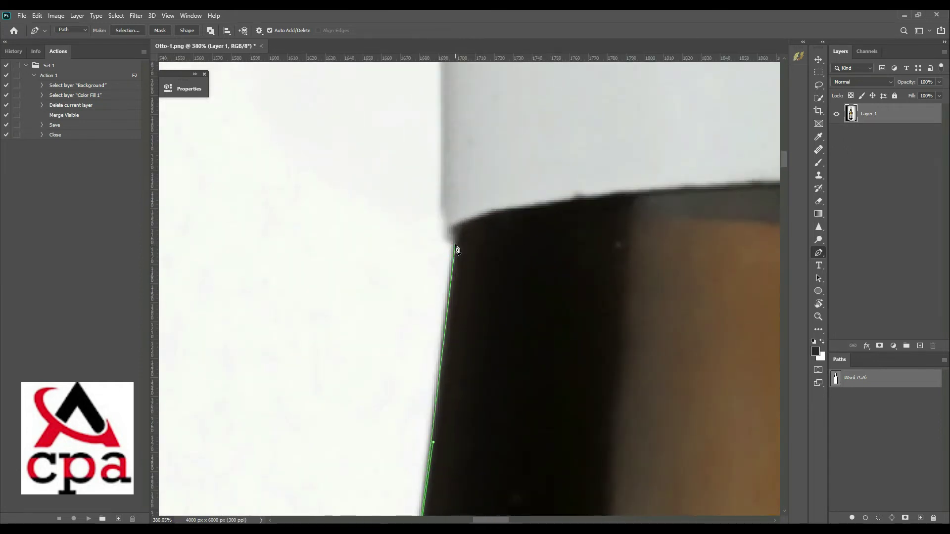
pyautogui.click(441, 200)
pyautogui.scroll(-2, 436, 297)
pyautogui.scroll(5, 430, 381)
pyautogui.scroll(1, 414, 292)
pyautogui.click(417, 252)
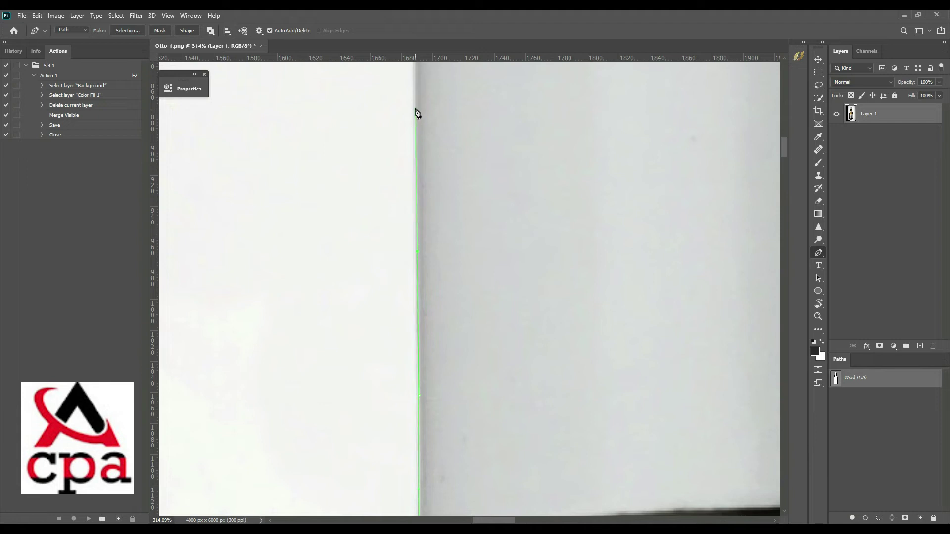
# - Add anchors along the capsule's left edge and around its rim bump
pyautogui.scroll(5, 420, 277)
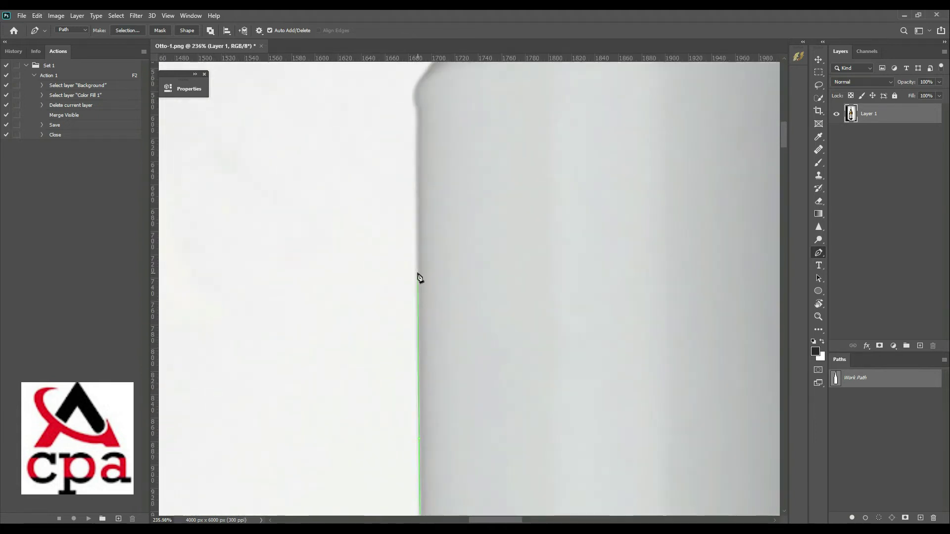
pyautogui.scroll(-2, 418, 275)
pyautogui.scroll(3, 395, 255)
pyautogui.scroll(2, 410, 243)
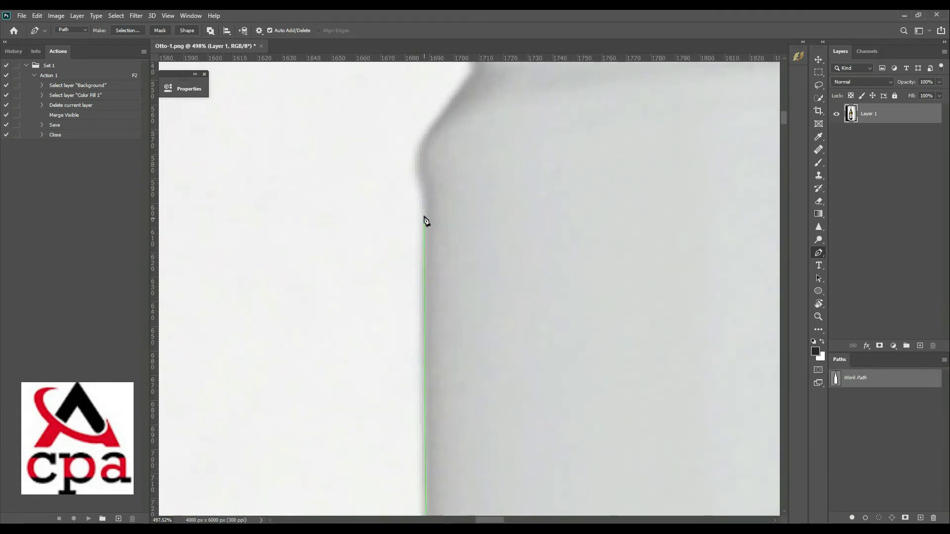
pyautogui.click(424, 217)
pyautogui.click(420, 191)
pyautogui.click(415, 159)
pyautogui.moveTo(416, 159); pyautogui.dragTo(418, 278)
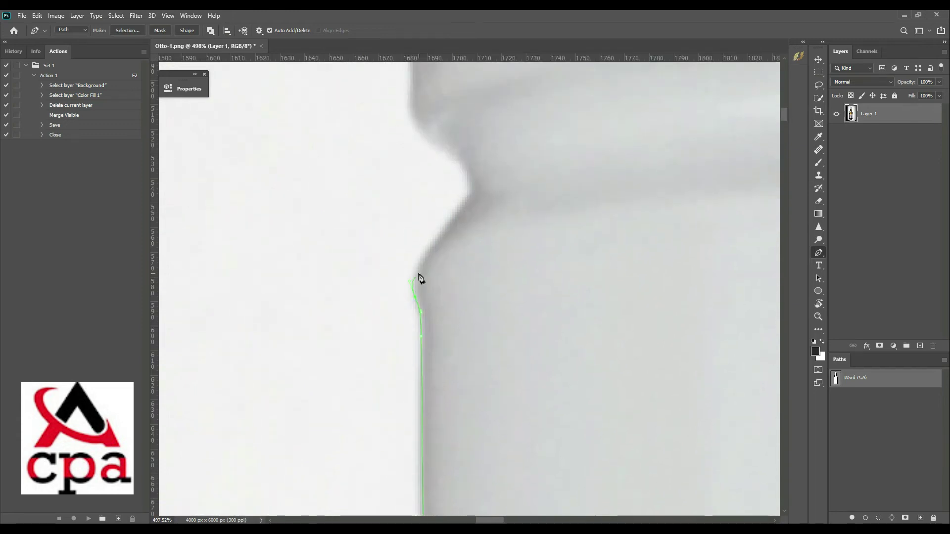
pyautogui.click(466, 203)
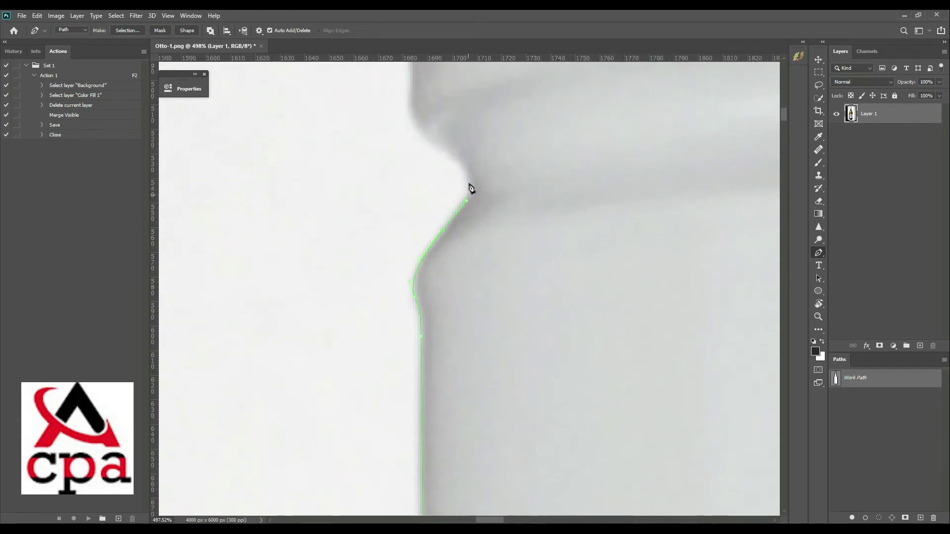
pyautogui.click(460, 155)
pyautogui.click(434, 142)
# - Continue the anchors up the capsule edge onto the screw cap
pyautogui.moveTo(416, 120); pyautogui.dragTo(465, 246)
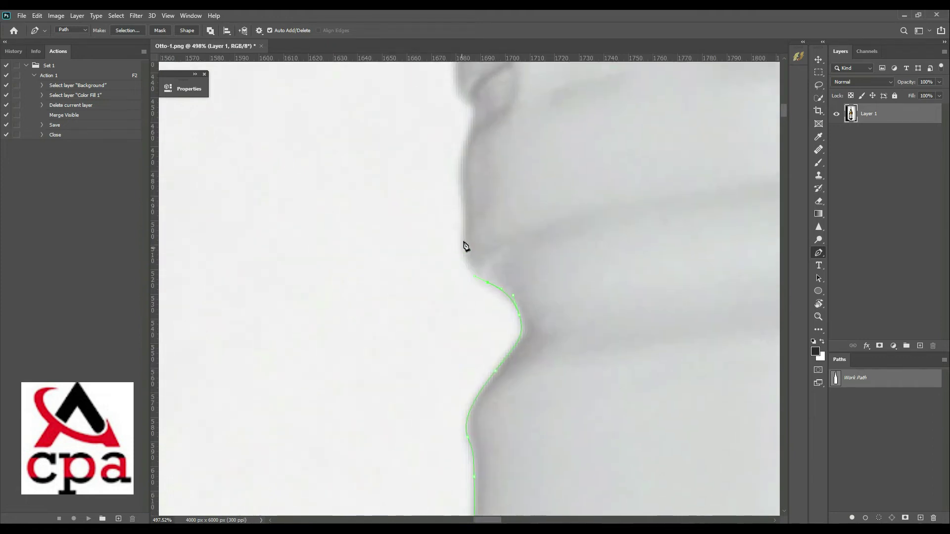
pyautogui.click(466, 206)
pyautogui.click(460, 173)
pyautogui.click(467, 139)
pyautogui.click(476, 121)
pyautogui.scroll(3, 473, 235)
pyautogui.scroll(2, 469, 233)
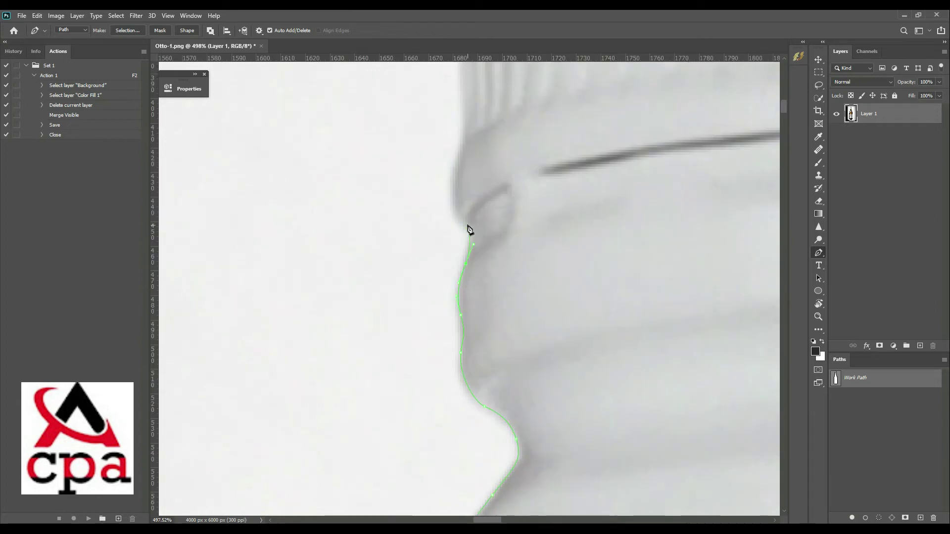
pyautogui.scroll(2, 470, 251)
# - Place curved anchors over the screw cap's ridges toward its top
pyautogui.moveTo(471, 241); pyautogui.dragTo(495, 194)
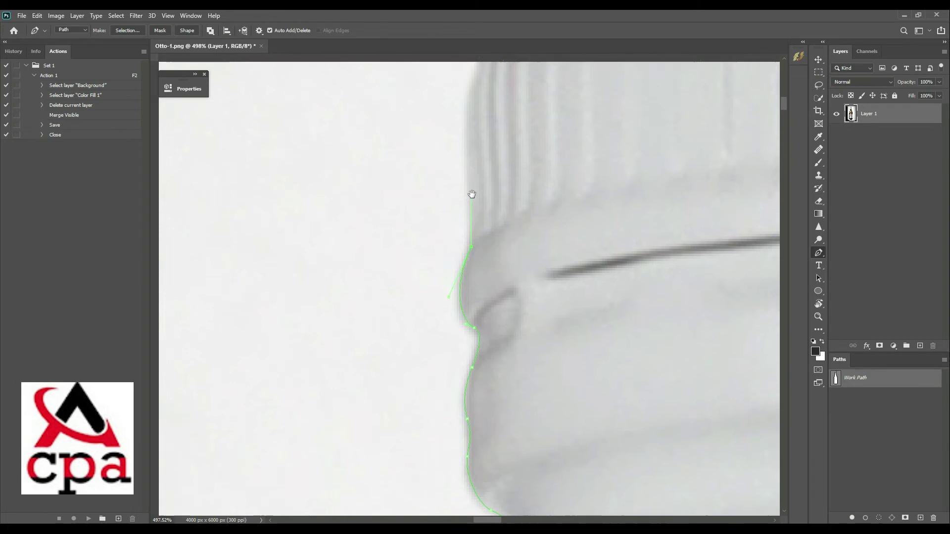
pyautogui.scroll(5, 471, 195)
pyautogui.moveTo(447, 317); pyautogui.dragTo(450, 300)
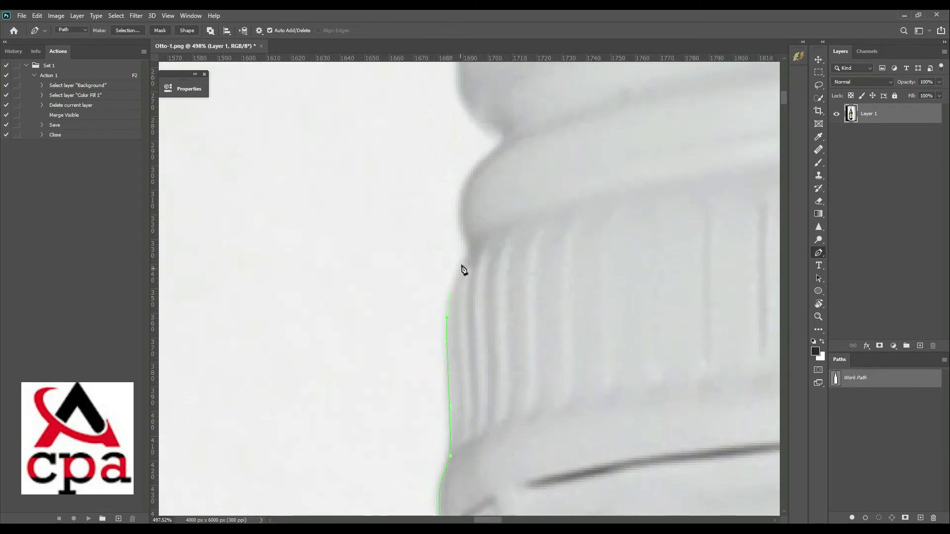
pyautogui.moveTo(471, 256); pyautogui.dragTo(456, 231)
pyautogui.scroll(3, 456, 231)
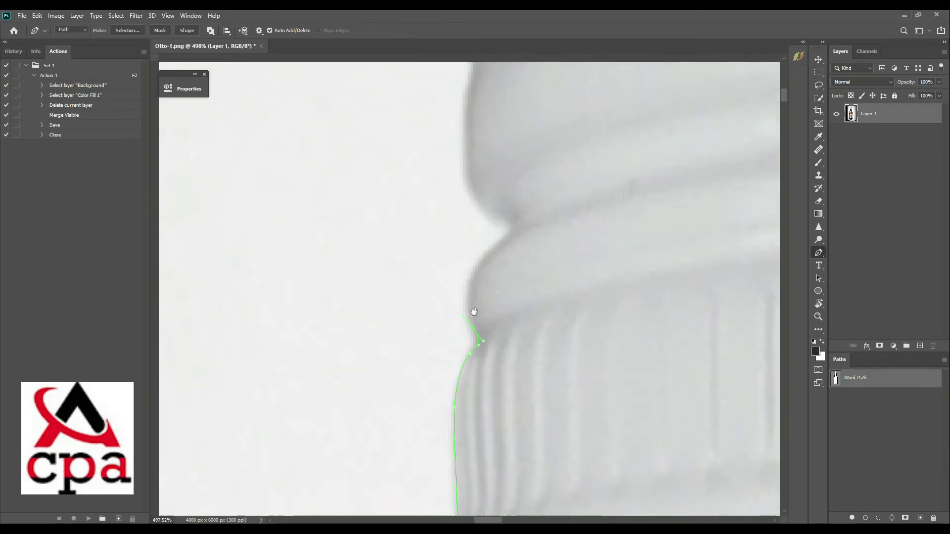
pyautogui.moveTo(495, 267); pyautogui.dragTo(517, 253)
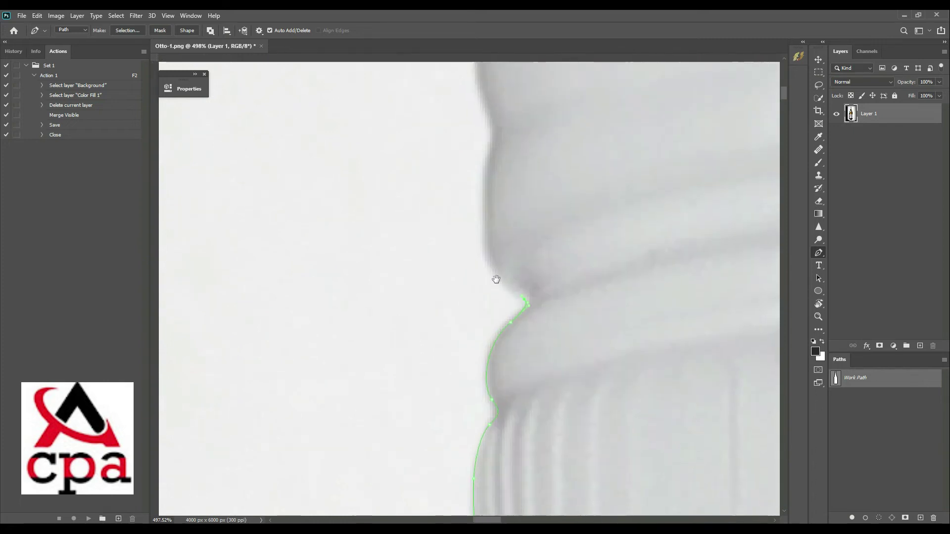
# - Add anchors at the cap's bend and continue the outline upward
pyautogui.scroll(3, 499, 262)
pyautogui.click(485, 268)
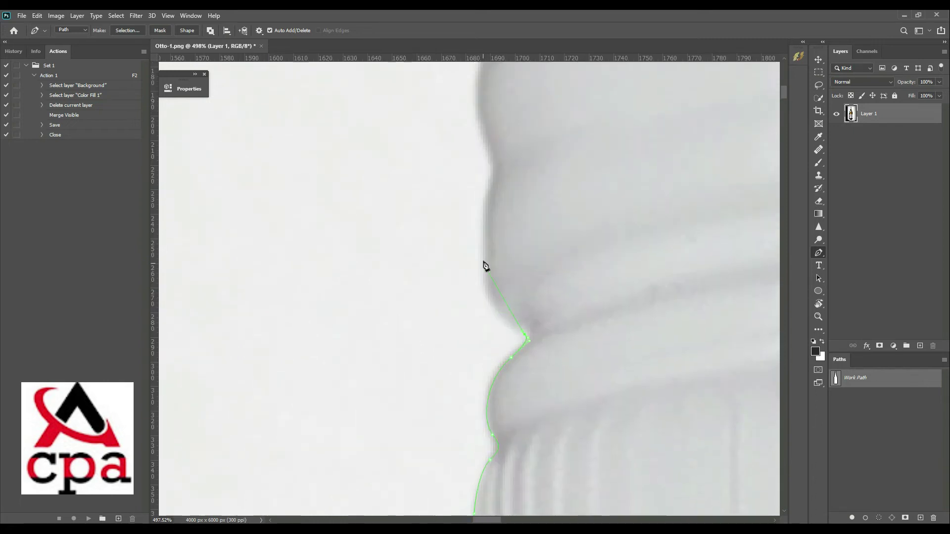
pyautogui.click(485, 201)
pyautogui.scroll(3, 485, 201)
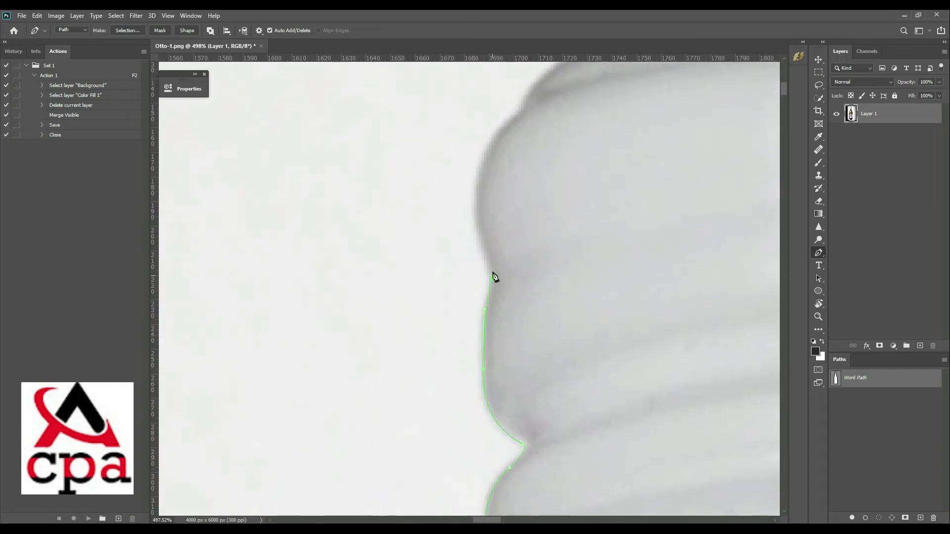
pyautogui.click(478, 166)
pyautogui.scroll(3, 478, 166)
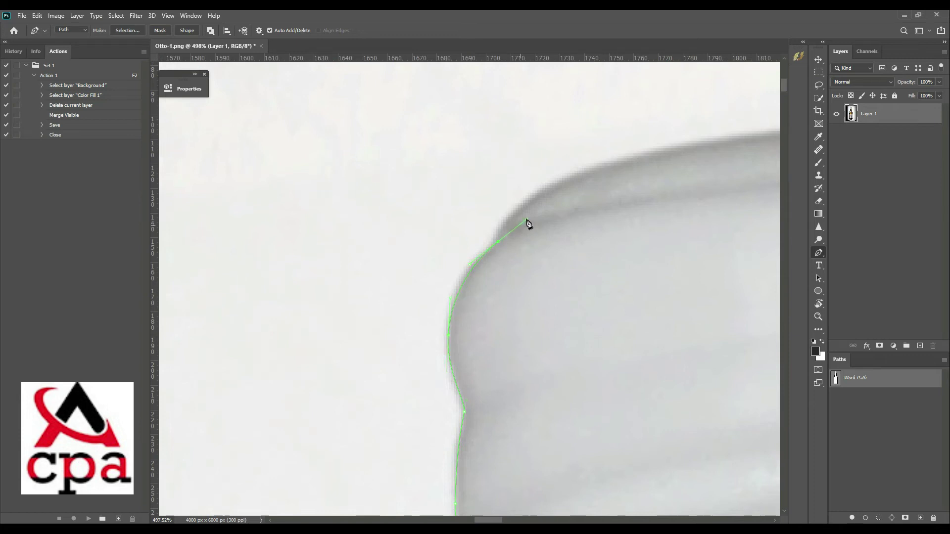
# - Add an anchor above the outline's end and curve that segment to follow the cap edge
pyautogui.click(504, 225)
pyautogui.moveTo(574, 187); pyautogui.dragTo(389, 283)
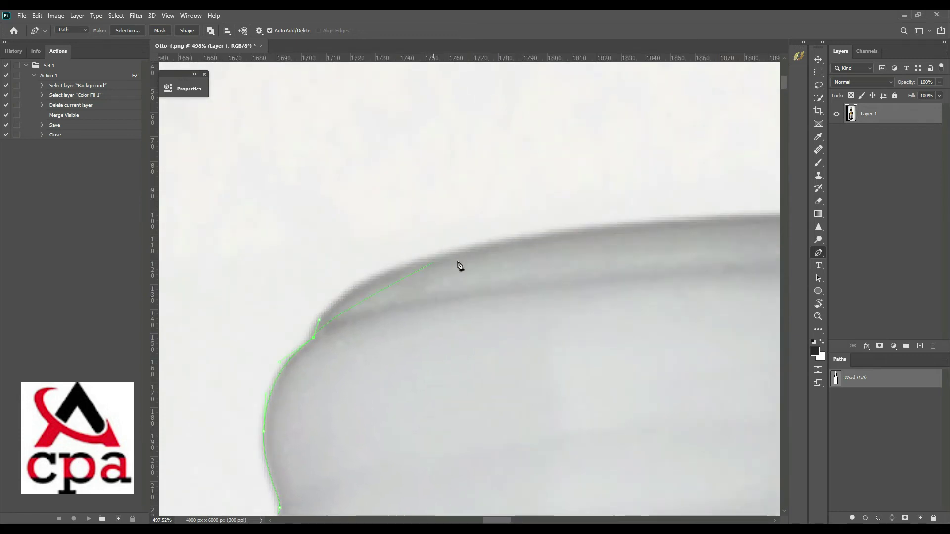
pyautogui.moveTo(504, 240); pyautogui.dragTo(633, 219)
pyautogui.keyDown('alt'); pyautogui.scroll(-3, 651, 219); pyautogui.keyUp('alt')
pyautogui.moveTo(384, 256); pyautogui.dragTo(456, 249)
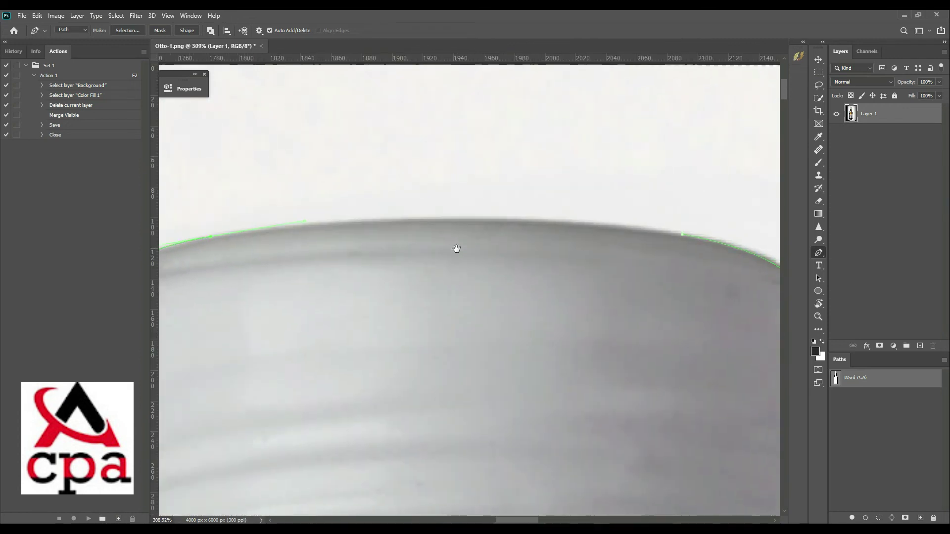
# - Curve the outline along the cap's top edge, then zoom out to the whole bottle
pyautogui.keyDown('alt'); pyautogui.scroll(-1, 456, 248); pyautogui.keyUp('alt')
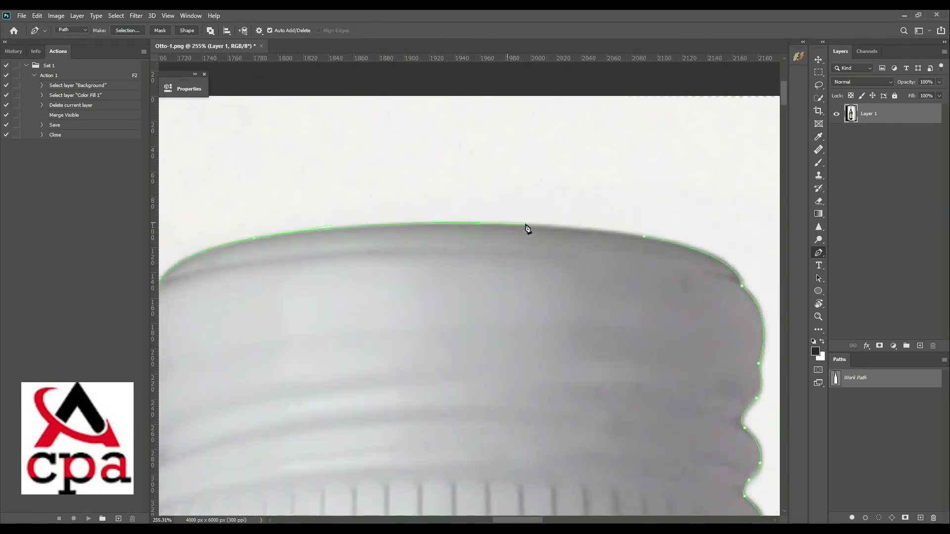
pyautogui.moveTo(566, 233); pyautogui.dragTo(474, 222)
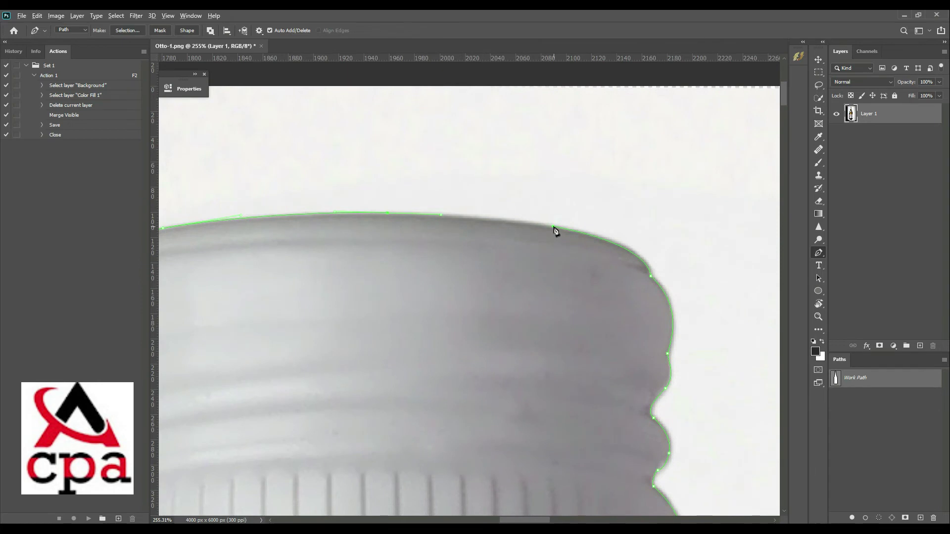
pyautogui.moveTo(554, 230); pyautogui.dragTo(598, 241)
pyautogui.keyDown('alt'); pyautogui.scroll(-3, 559, 244); pyautogui.keyUp('alt')
pyautogui.keyDown('alt'); pyautogui.scroll(-3, 519, 223); pyautogui.keyUp('alt')
pyautogui.keyDown('alt'); pyautogui.scroll(-2, 499, 255); pyautogui.keyUp('alt')
pyautogui.keyDown('alt'); pyautogui.scroll(-2, 436, 300); pyautogui.keyUp('alt')
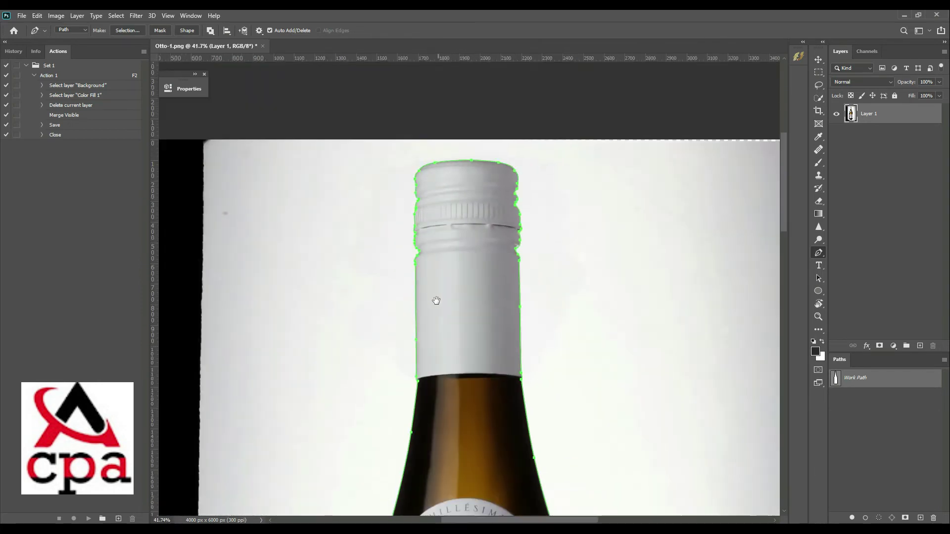
pyautogui.keyDown('alt'); pyautogui.scroll(-2, 436, 301); pyautogui.keyUp('alt')
pyautogui.keyDown('alt'); pyautogui.scroll(-1, 445, 292); pyautogui.keyUp('alt')
pyautogui.keyDown('alt'); pyautogui.scroll(-1, 455, 284); pyautogui.keyUp('alt')
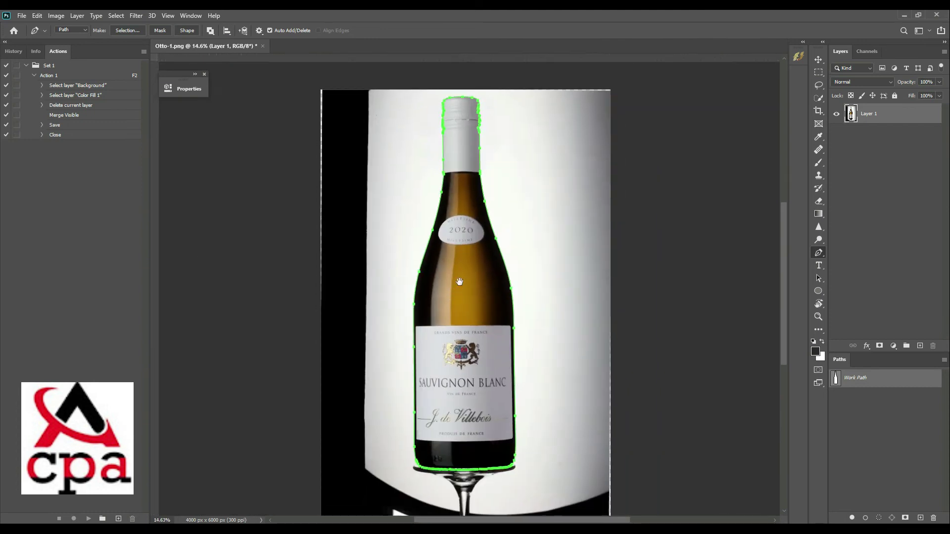
# - Show rulers and choose Save Path from the Work Path context menu in the Paths panel
pyautogui.hotkey('ctrl', 'r')
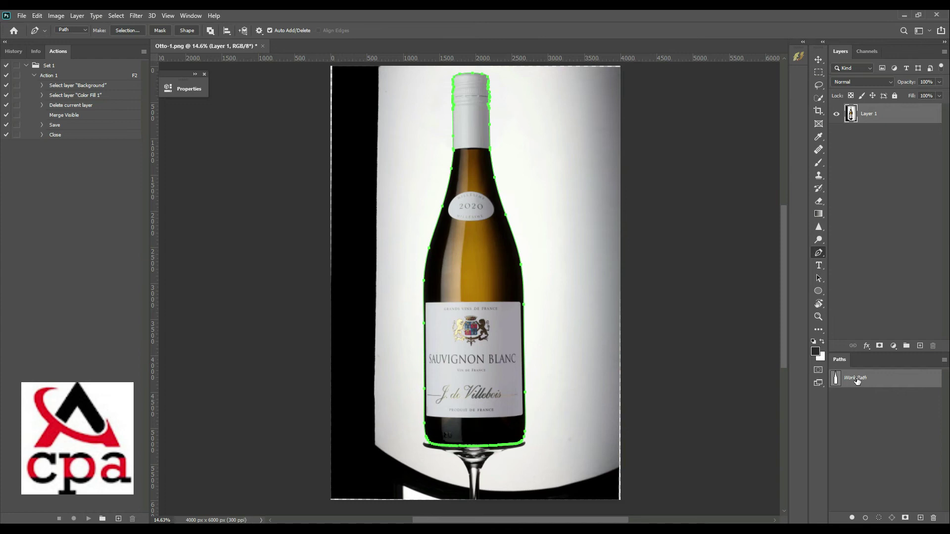
pyautogui.rightClick(870, 381)
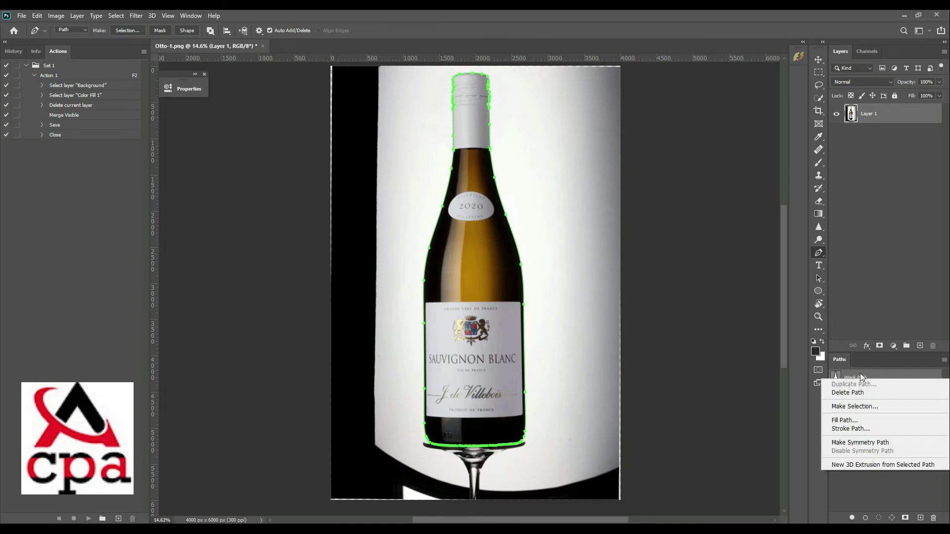
pyautogui.click(861, 377)
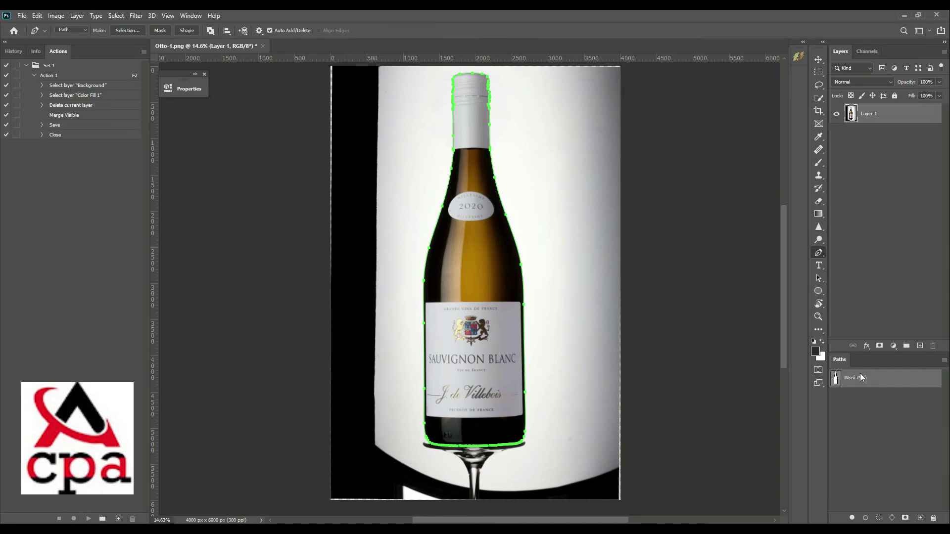
pyautogui.rightClick(889, 382)
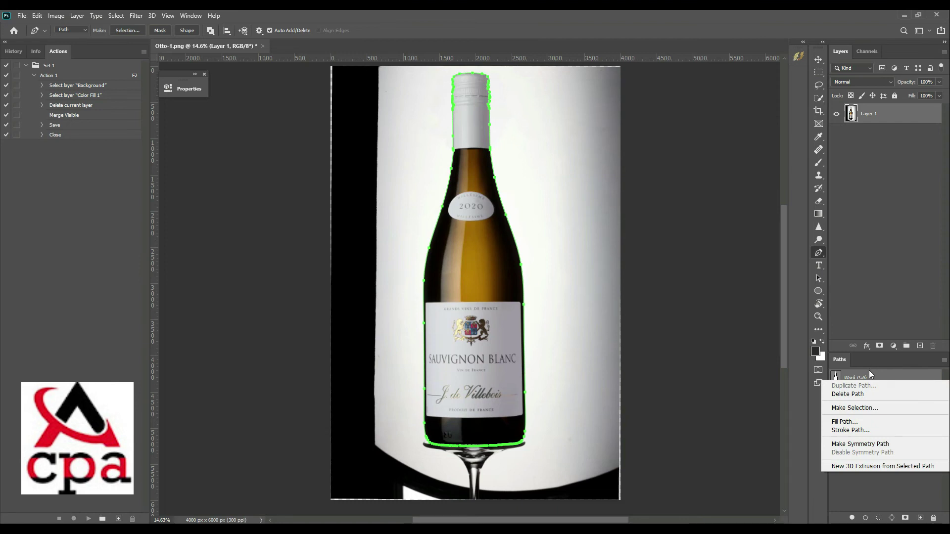
pyautogui.click(868, 370)
pyautogui.doubleClick(863, 380)
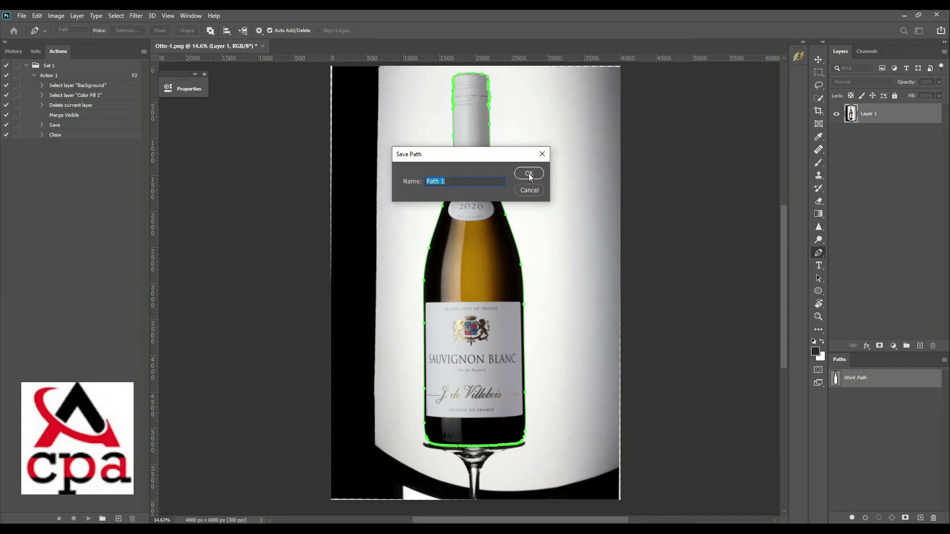
pyautogui.click(528, 173)
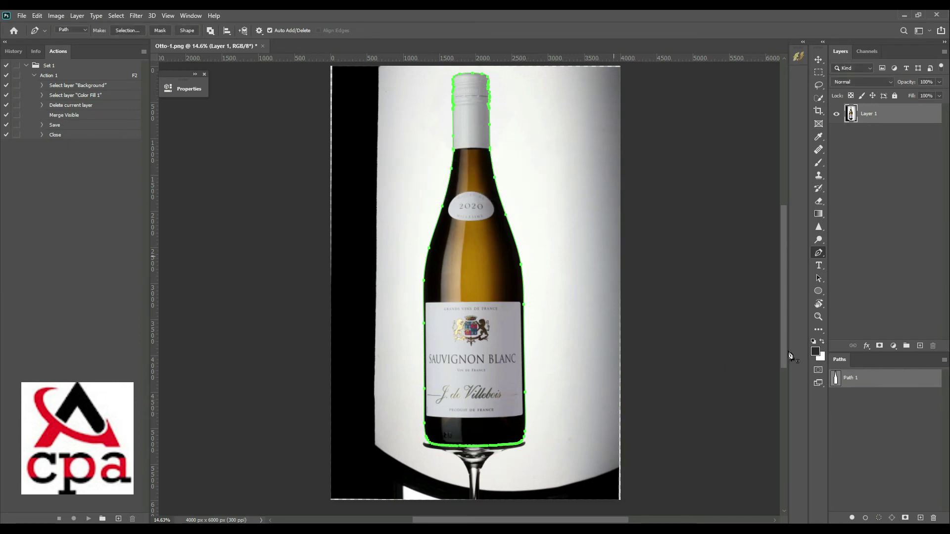
pyautogui.rightClick(859, 383)
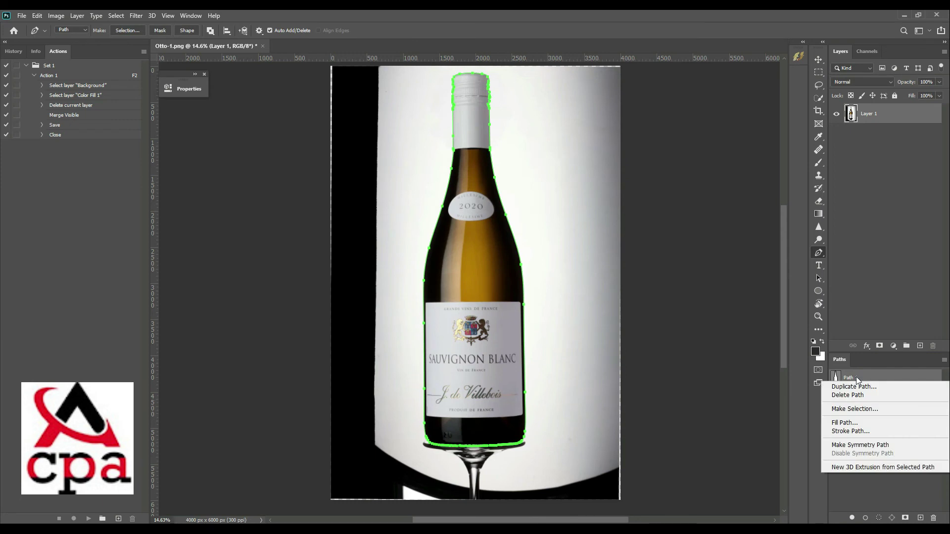
pyautogui.click(856, 376)
pyautogui.rightClick(470, 236)
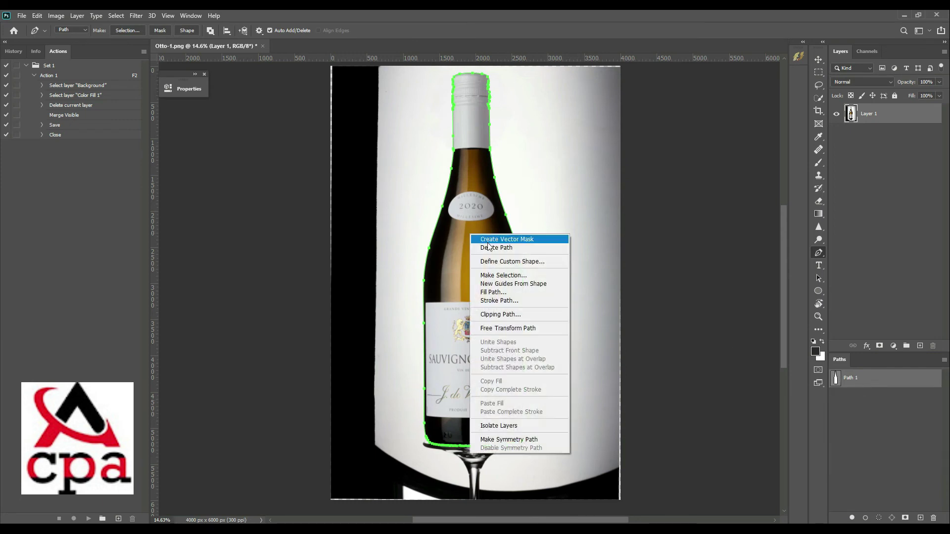
pyautogui.click(500, 314)
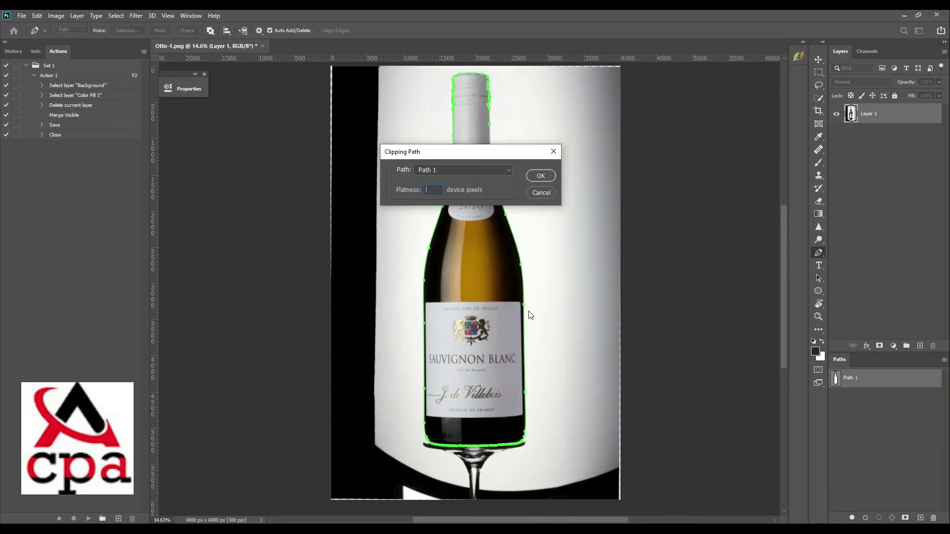
pyautogui.click(539, 176)
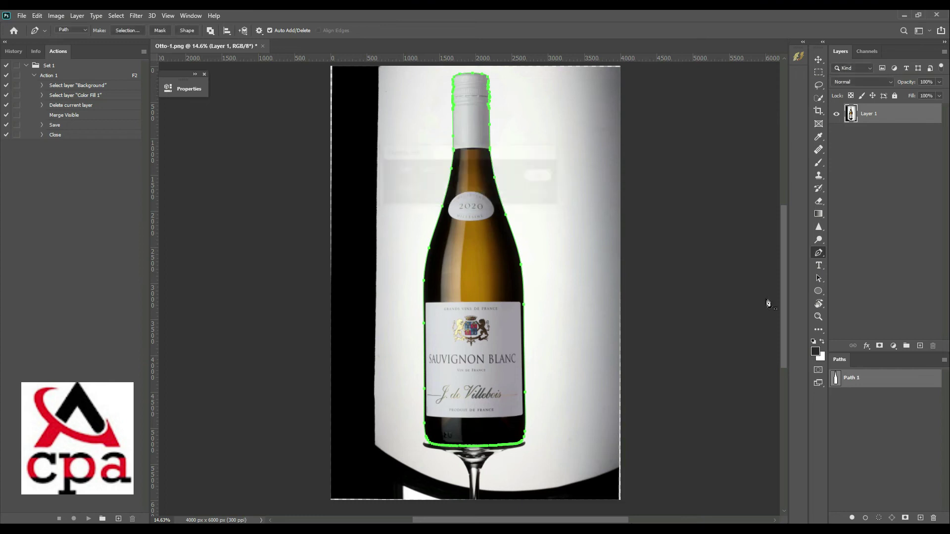
pyautogui.click(865, 407)
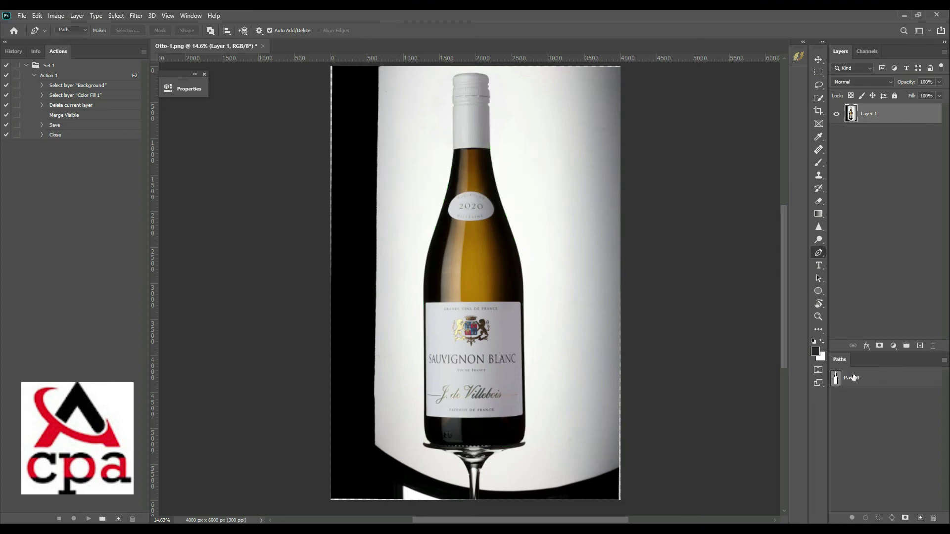
pyautogui.click(859, 380)
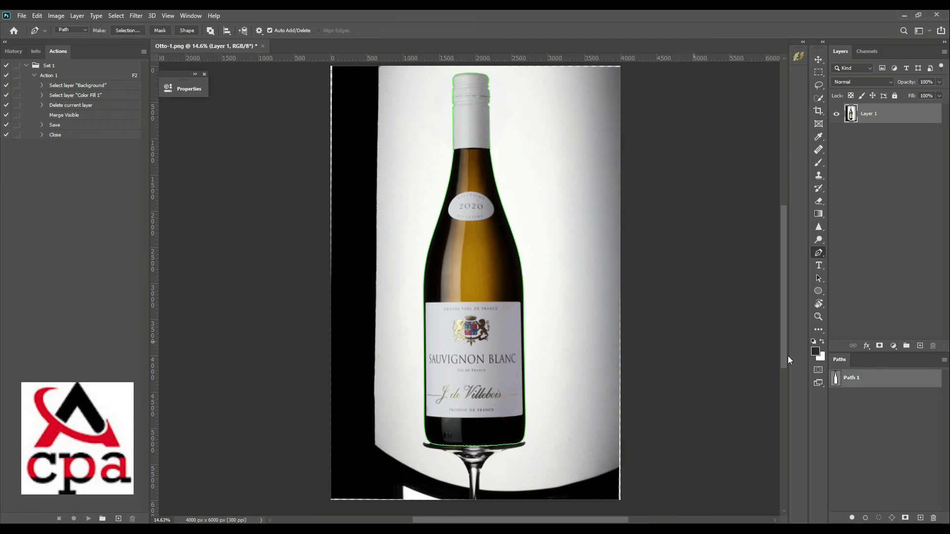
pyautogui.rightClick(488, 249)
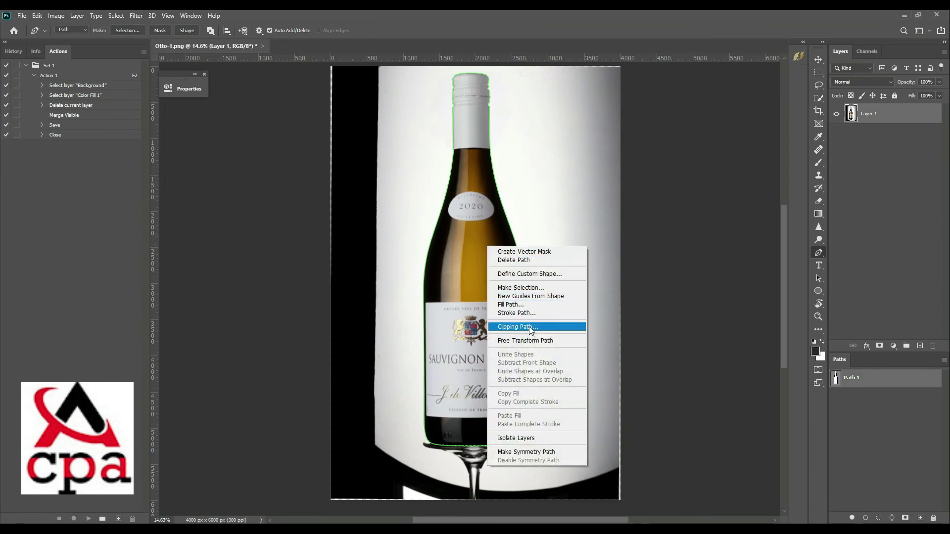
pyautogui.click(517, 327)
pyautogui.click(456, 172)
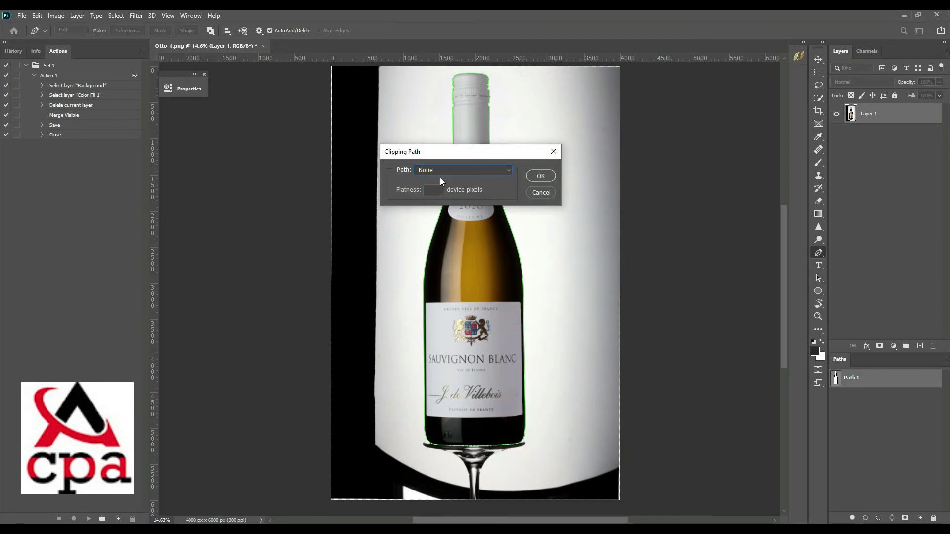
pyautogui.press('Return')
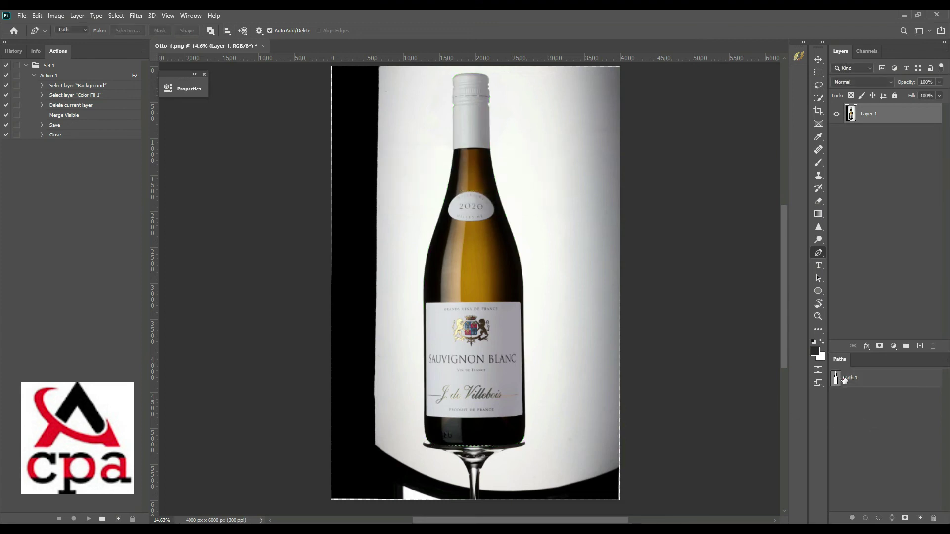
pyautogui.click(840, 379)
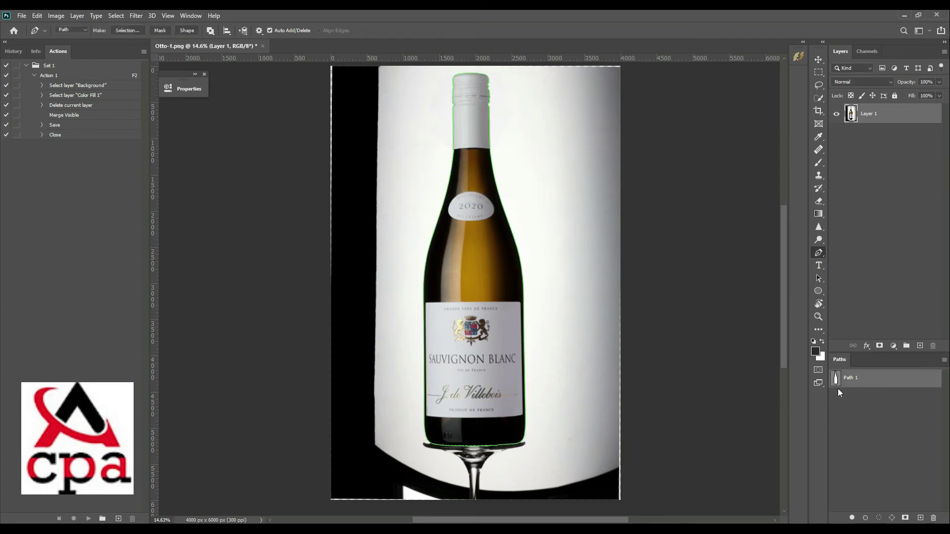
pyautogui.rightClick(468, 262)
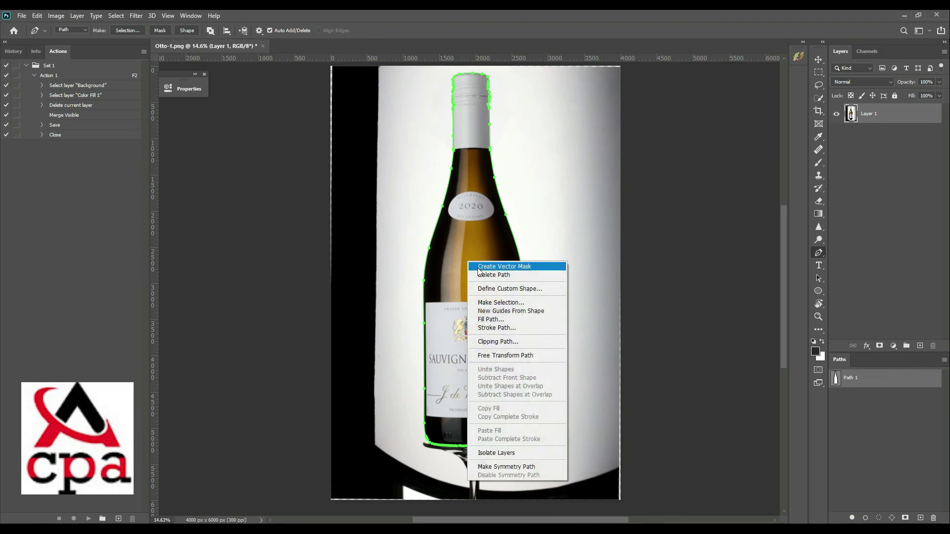
pyautogui.click(506, 341)
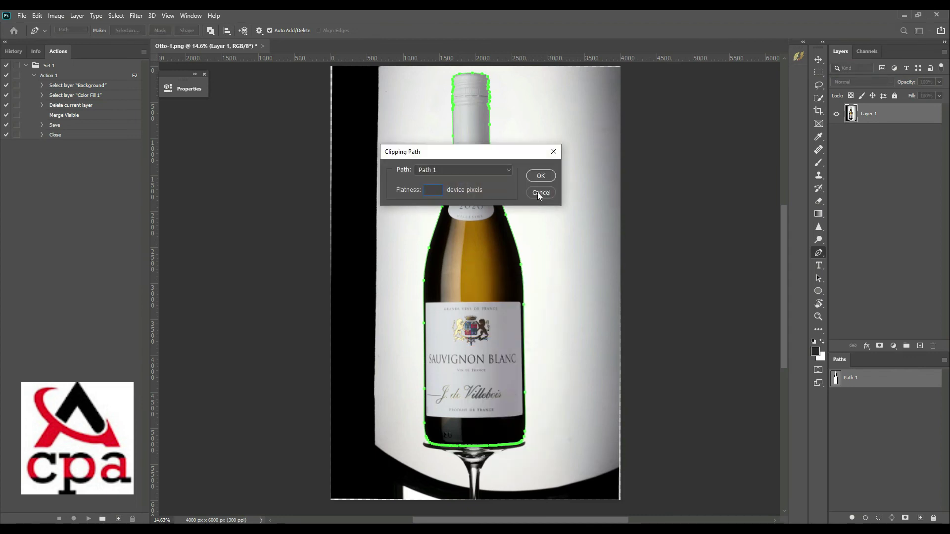
pyautogui.click(541, 176)
pyautogui.click(862, 411)
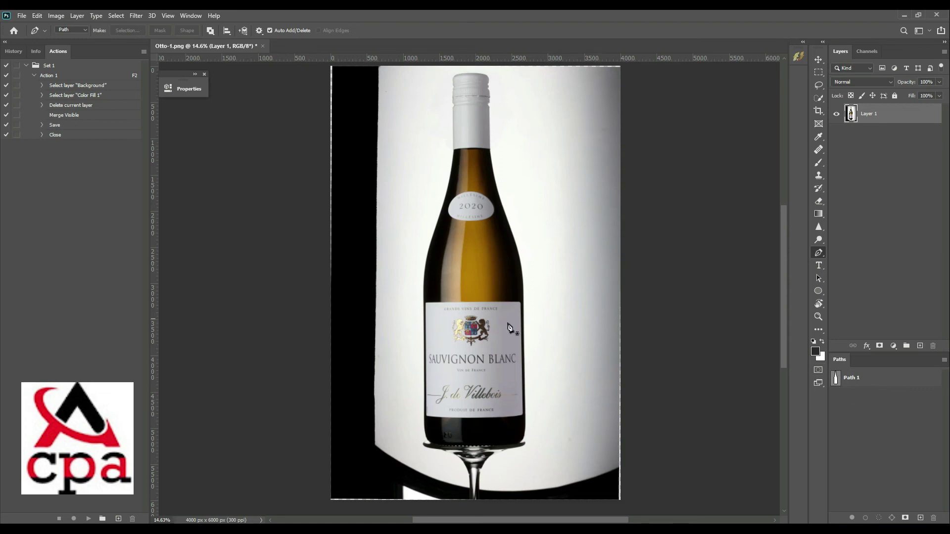
# - Run Make Selection on Path 1 with a 0.5 px feather, then switch to Quick Mask mode
pyautogui.scroll(-3, 467, 243)
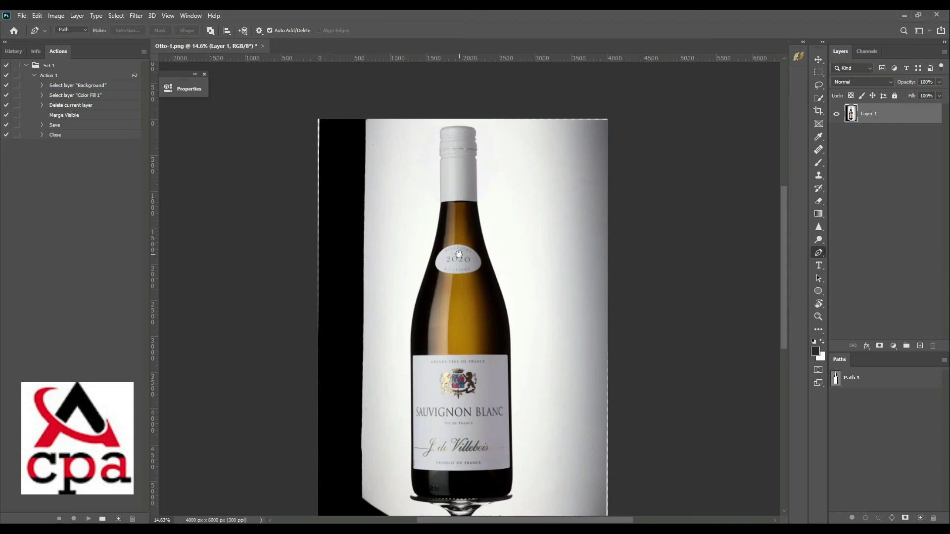
pyautogui.click(836, 380)
pyautogui.rightClick(876, 381)
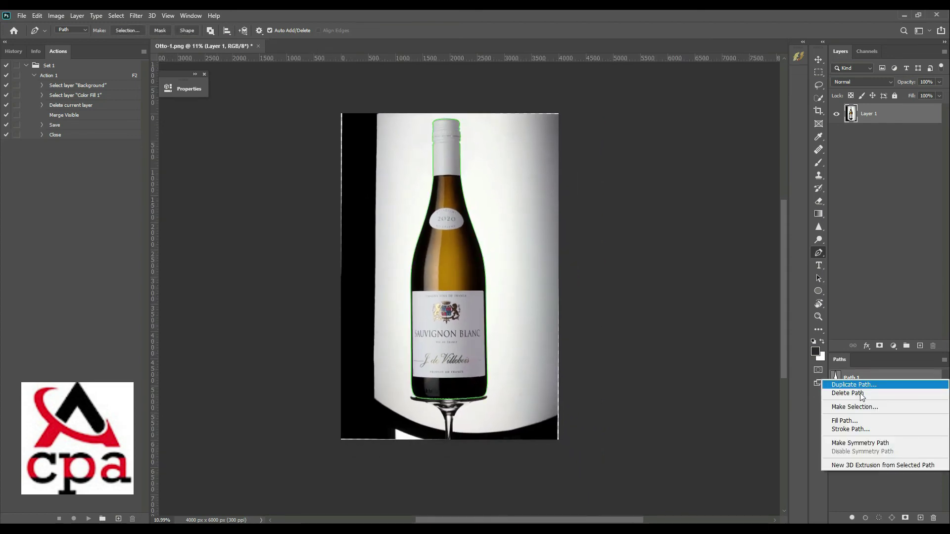
pyautogui.click(863, 407)
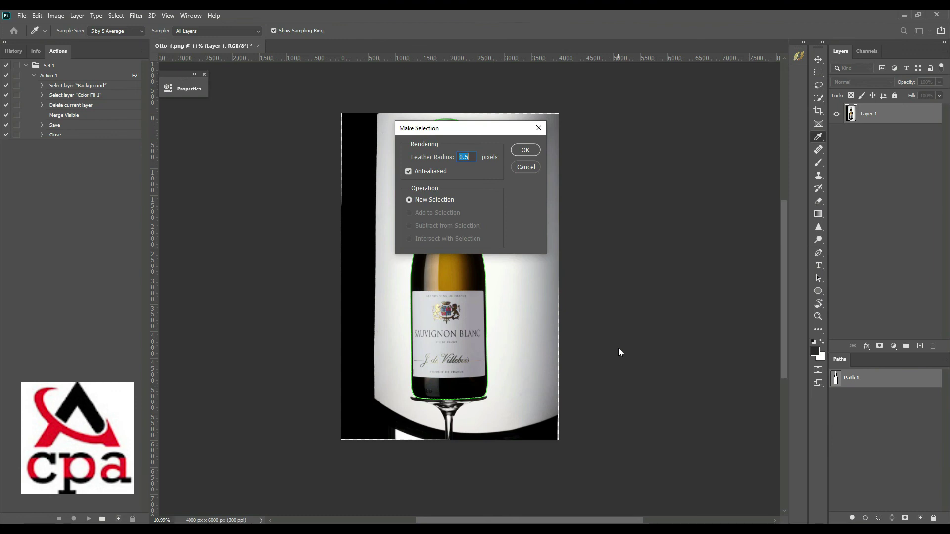
pyautogui.press('Return')
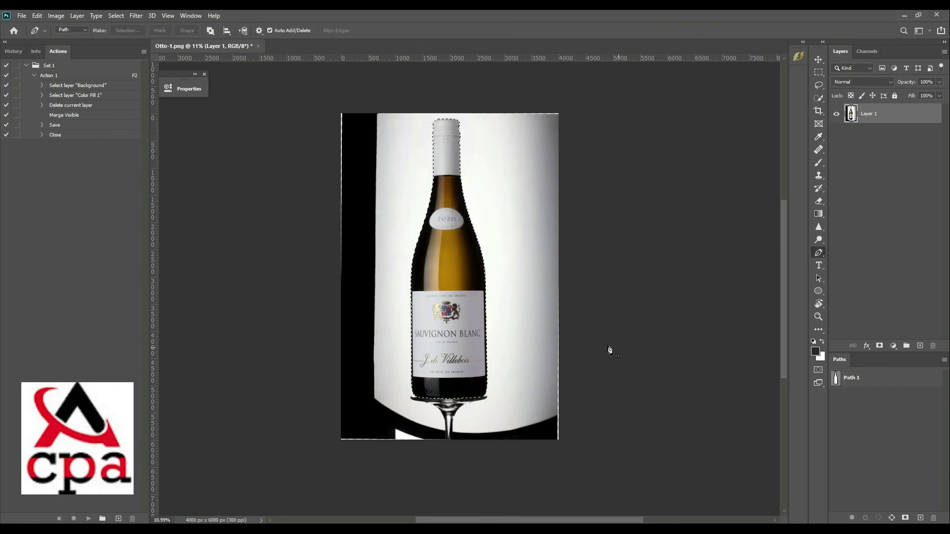
pyautogui.click(817, 371)
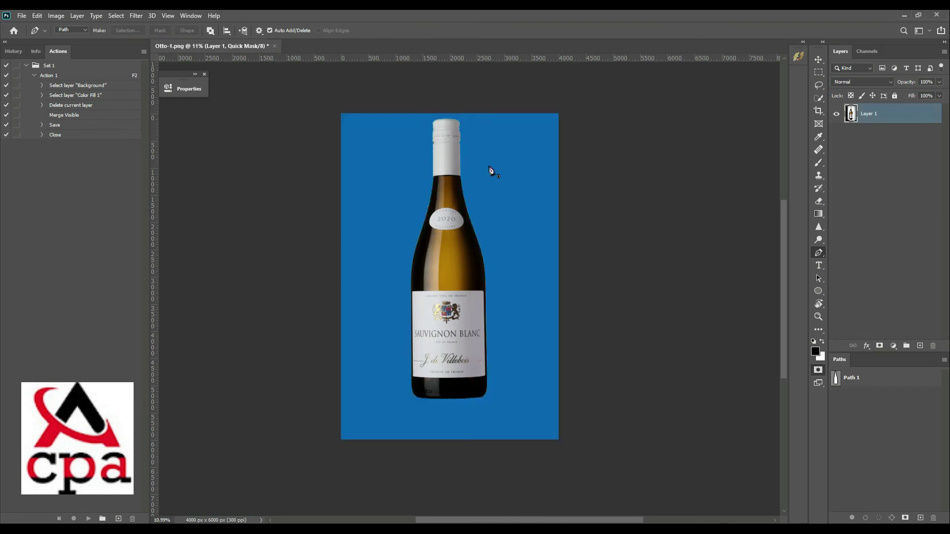
# - Display Path 1 over the quick mask and zoom along the neck, label and base edges
pyautogui.click(836, 380)
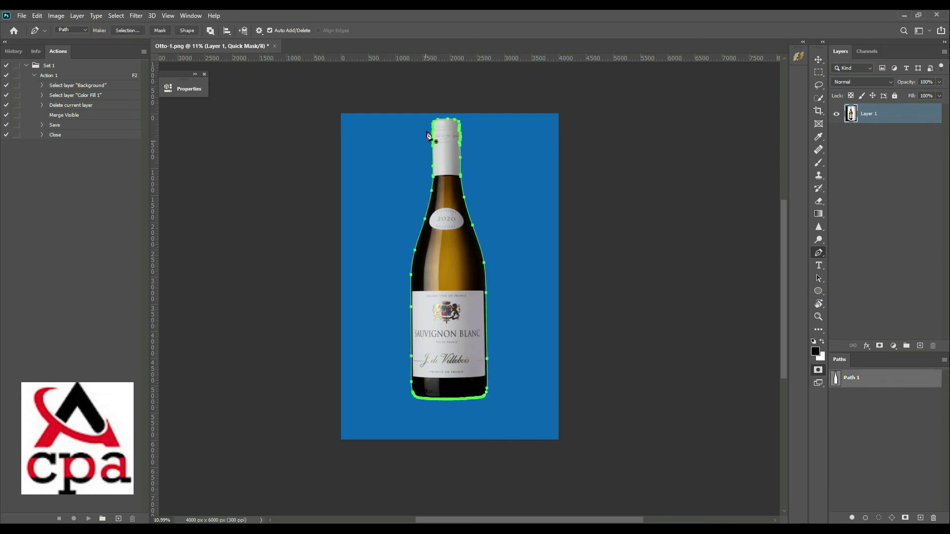
pyautogui.keyDown('alt'); pyautogui.scroll(2, 487, 134); pyautogui.keyUp('alt')
pyautogui.keyDown('alt'); pyautogui.scroll(3, 433, 167); pyautogui.keyUp('alt')
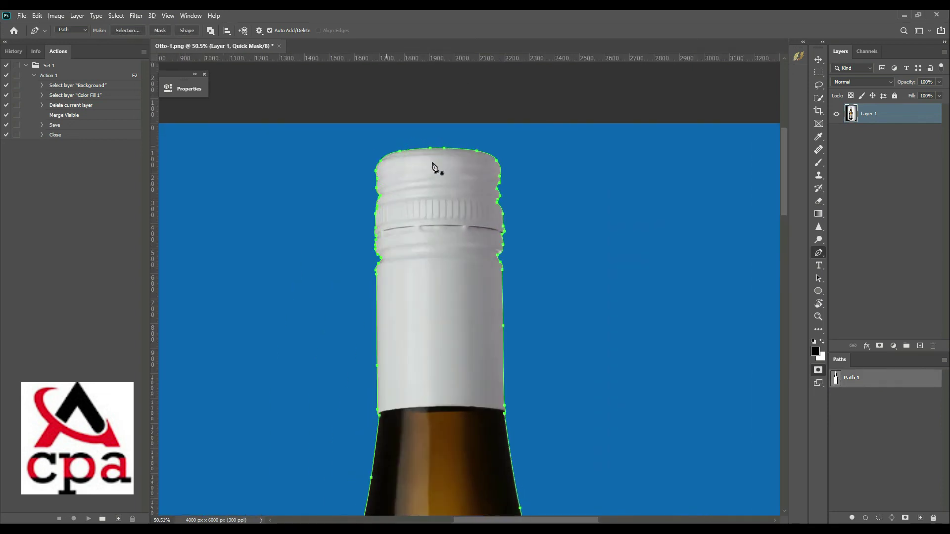
pyautogui.scroll(-5, 477, 306)
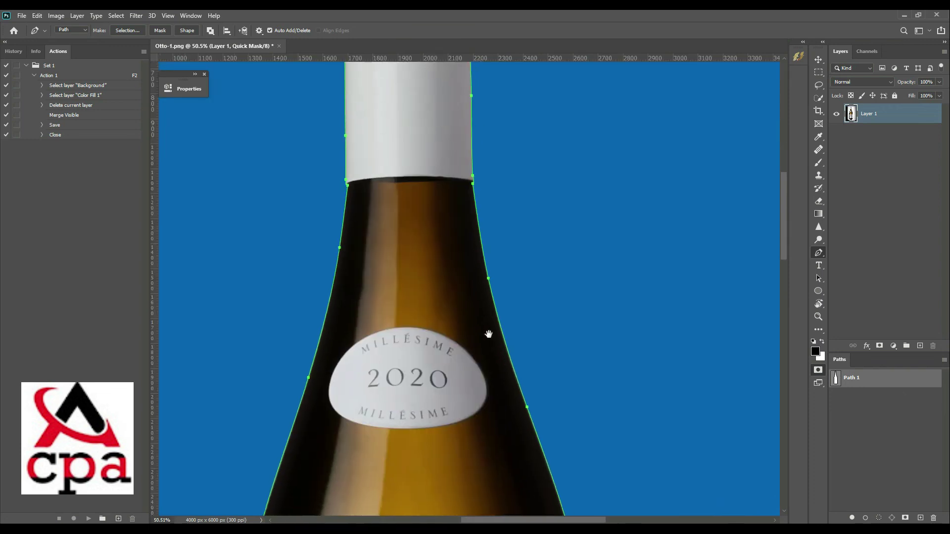
pyautogui.scroll(-3, 488, 334)
pyautogui.scroll(-3, 470, 214)
pyautogui.scroll(-3, 502, 240)
pyautogui.keyDown('alt'); pyautogui.scroll(-1, 561, 333); pyautogui.keyUp('alt')
pyautogui.scroll(-1, 539, 306)
pyautogui.scroll(2, 540, 328)
pyautogui.scroll(4, 556, 221)
pyautogui.scroll(1, 547, 407)
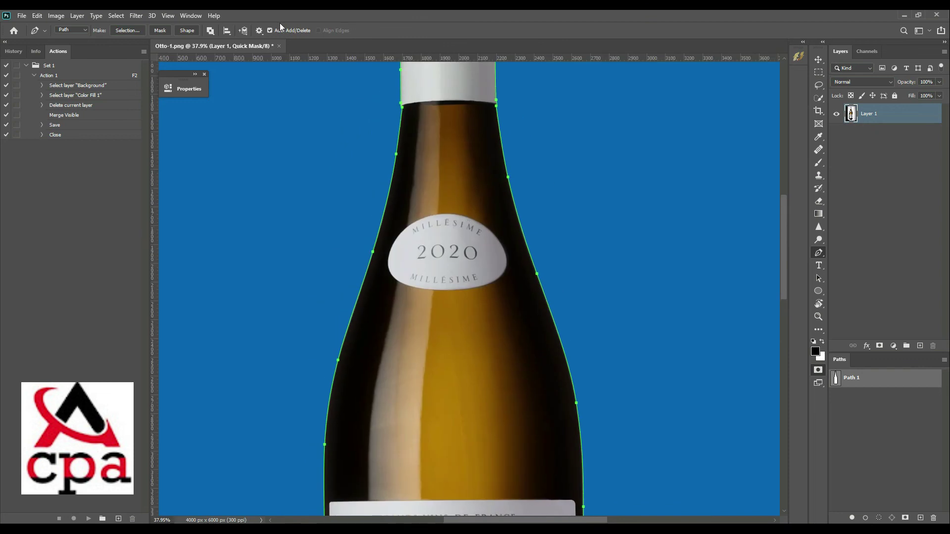
# - Set the Path Options thickness to 1 px, then change it to 2 px
pyautogui.click(259, 31)
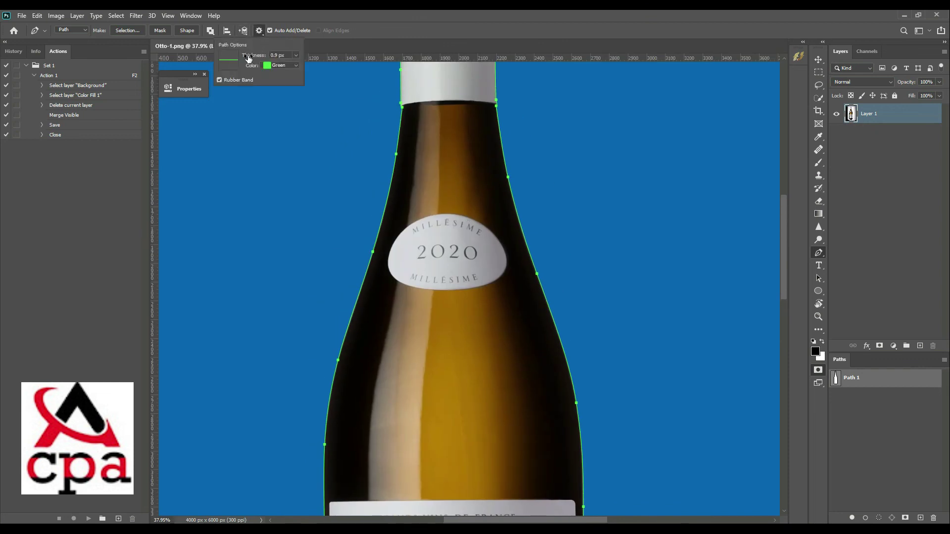
pyautogui.click(297, 56)
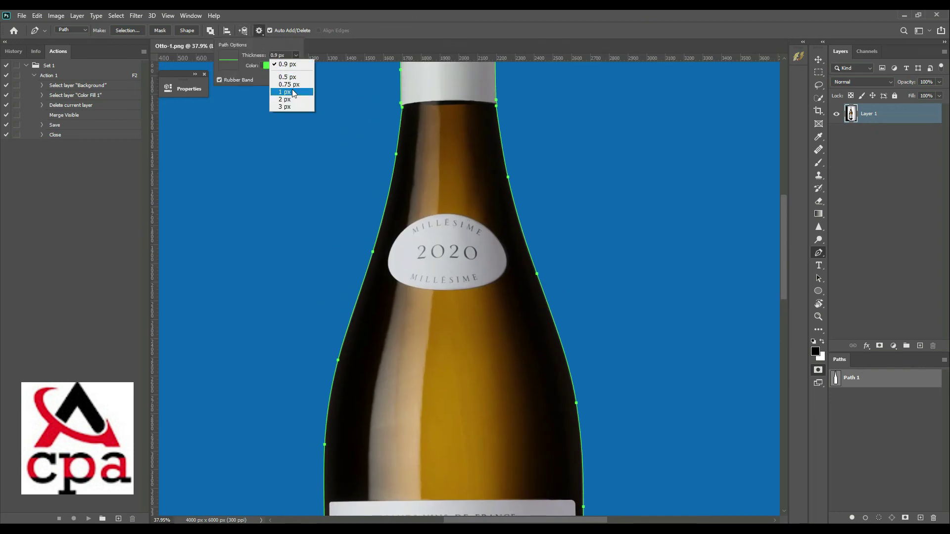
pyautogui.click(291, 92)
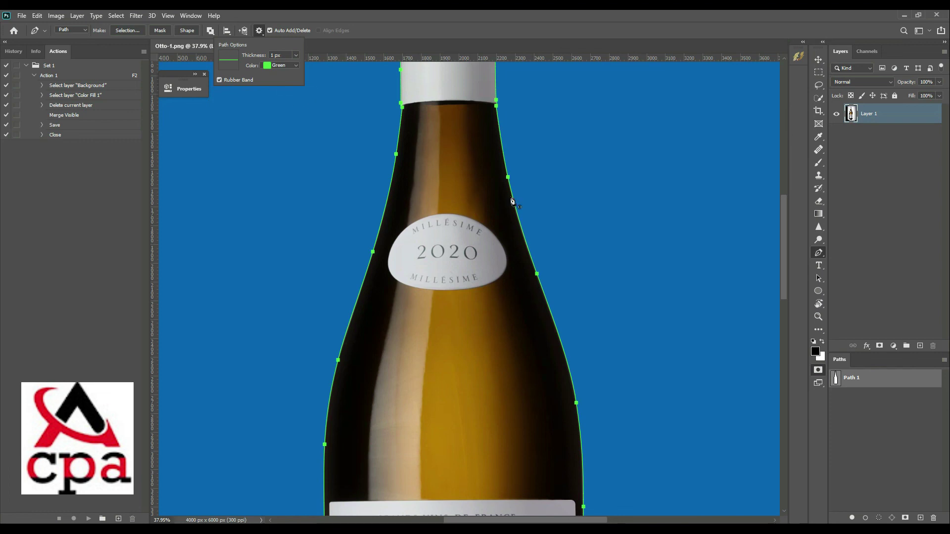
pyautogui.click(295, 56)
pyautogui.click(302, 101)
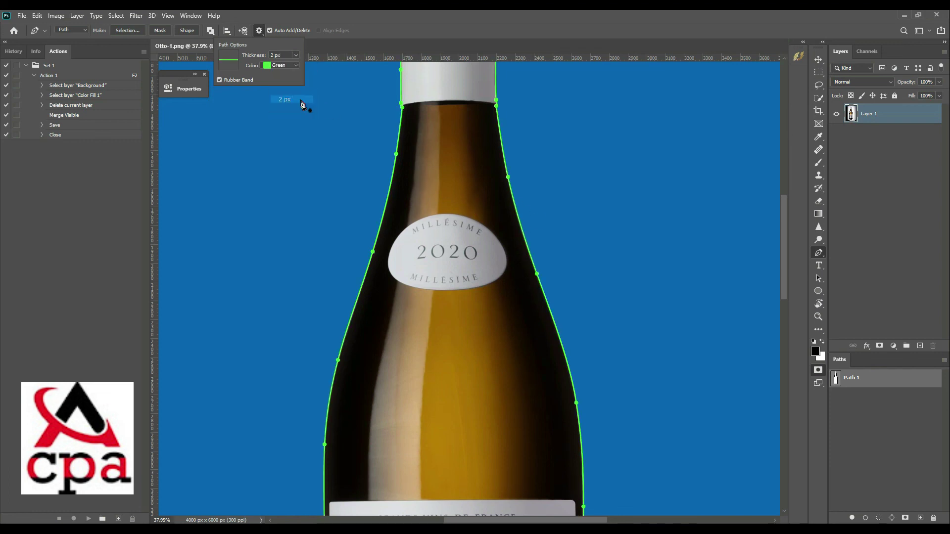
# - Zoom in and out to view the 2 px green outline around the whole bottle
pyautogui.scroll(1, 494, 242)
pyautogui.scroll(2, 491, 181)
pyautogui.scroll(-2, 492, 181)
pyautogui.scroll(-1, 492, 183)
pyautogui.scroll(-2, 490, 203)
pyautogui.scroll(-2, 488, 223)
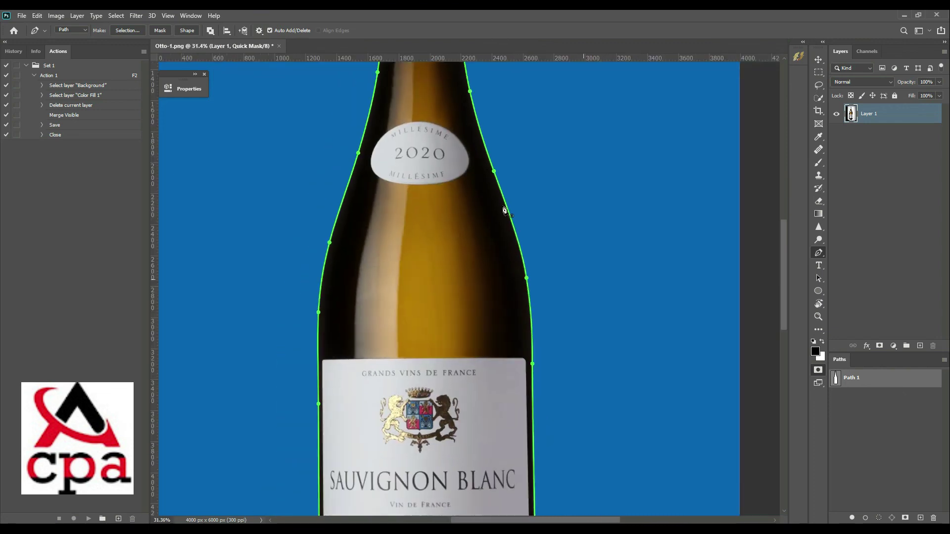
pyautogui.scroll(-2, 504, 213)
pyautogui.scroll(2, 509, 337)
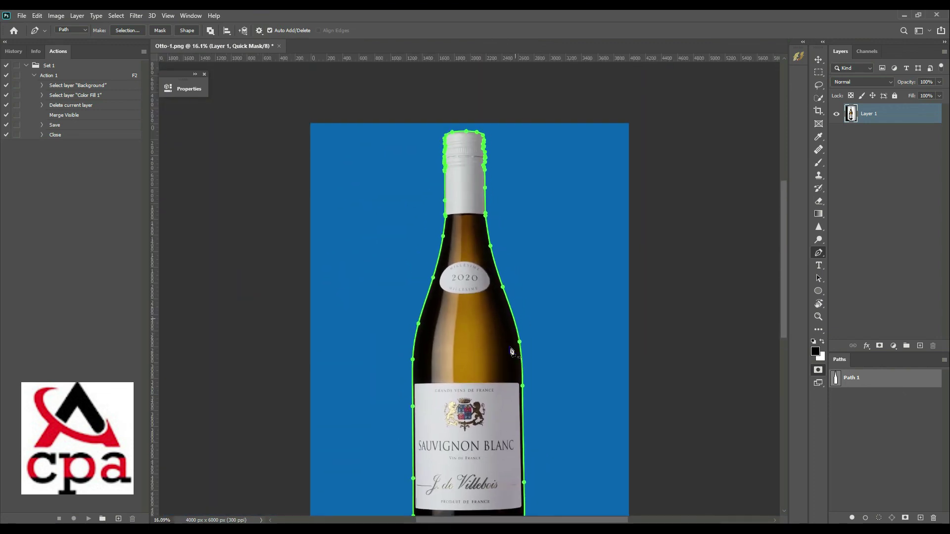
pyautogui.scroll(-2, 512, 351)
pyautogui.scroll(-1, 508, 298)
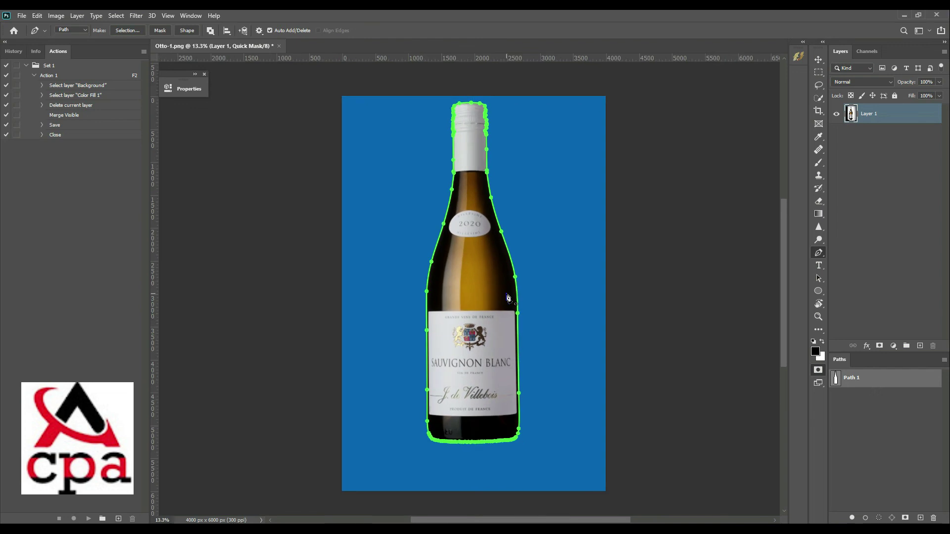
# - Deselect the path, exit Quick Mask to show the bottle selection, and dismiss Path 1's context menu
pyautogui.click(835, 399)
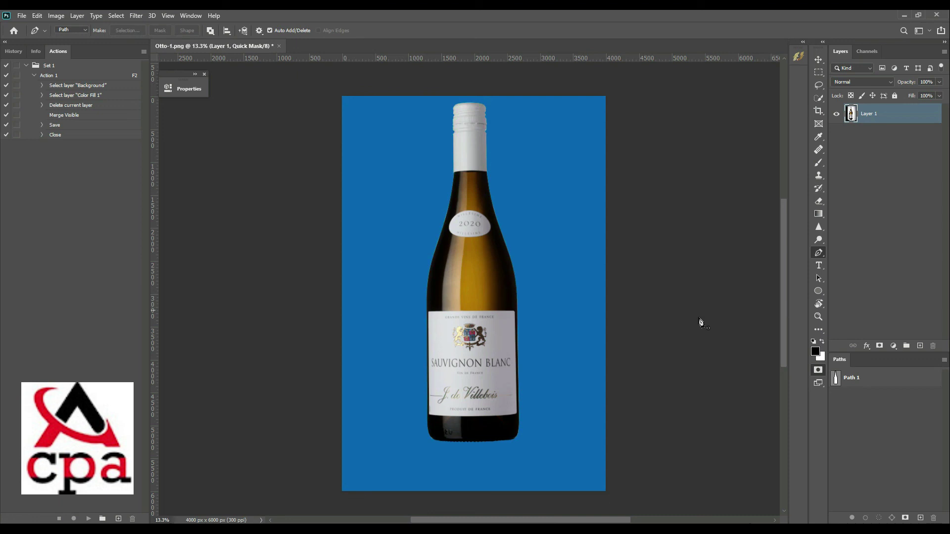
pyautogui.click(817, 371)
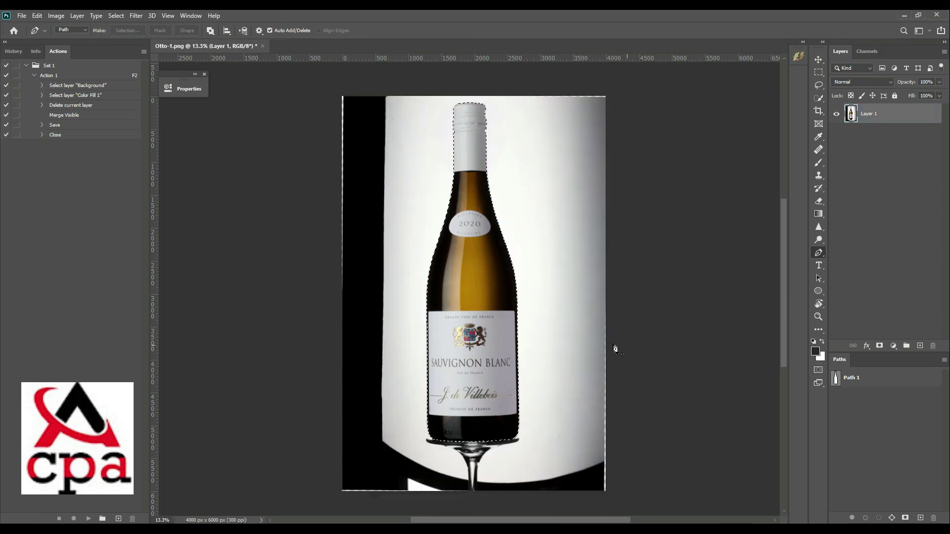
pyautogui.rightClick(862, 383)
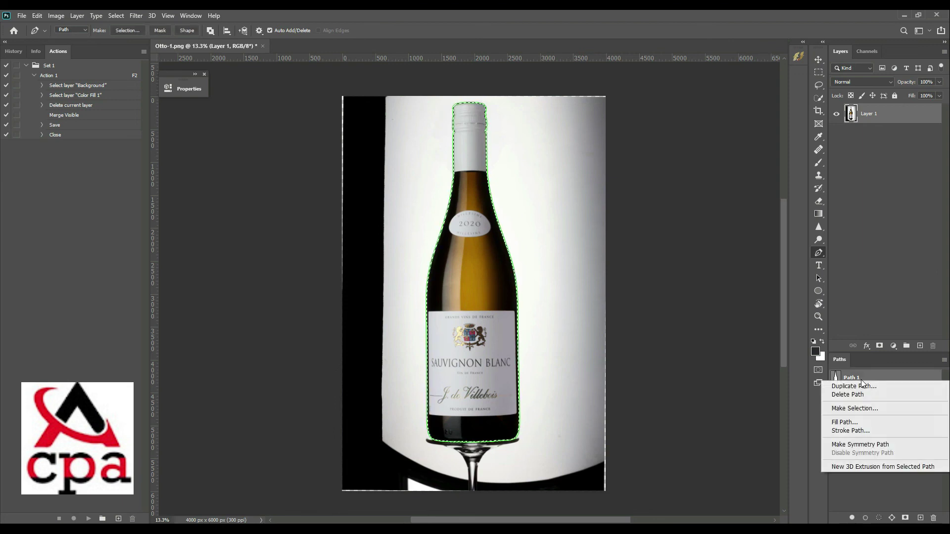
pyautogui.click(858, 473)
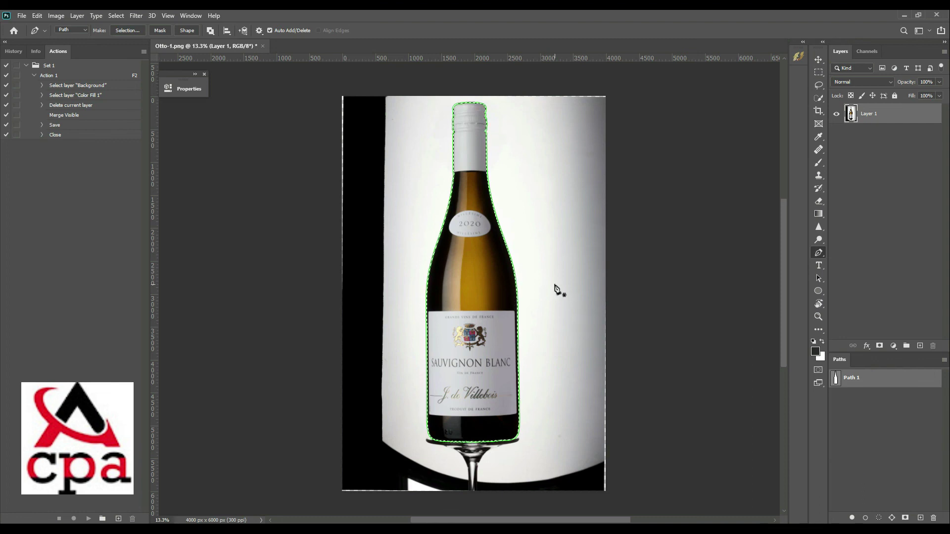